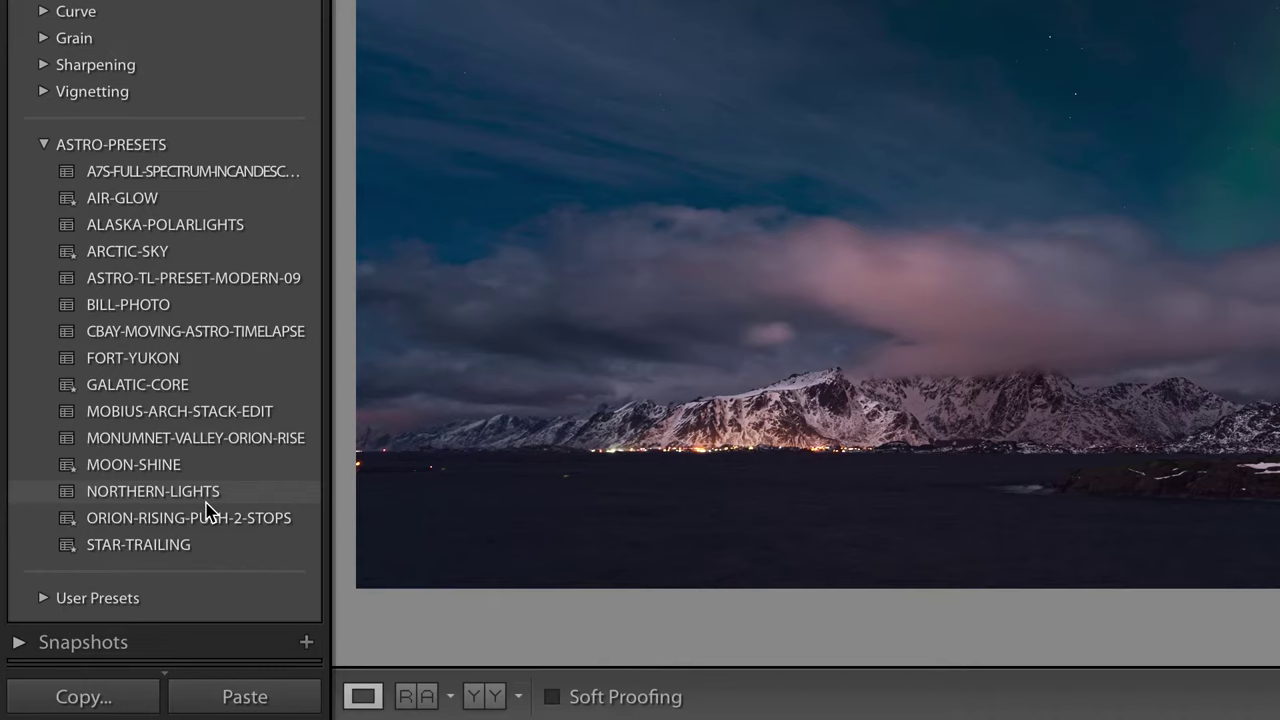
# Apply the NORTHERN-LIGHTS astro preset (Artistic 02, Contrast +31, Whites +37) to the aurora photo.
pyautogui.click(130, 492)
# Apply the NORTHERN-LIGHTS preset to the aurora frame DSC00027.arw.
pyautogui.click(144, 500)
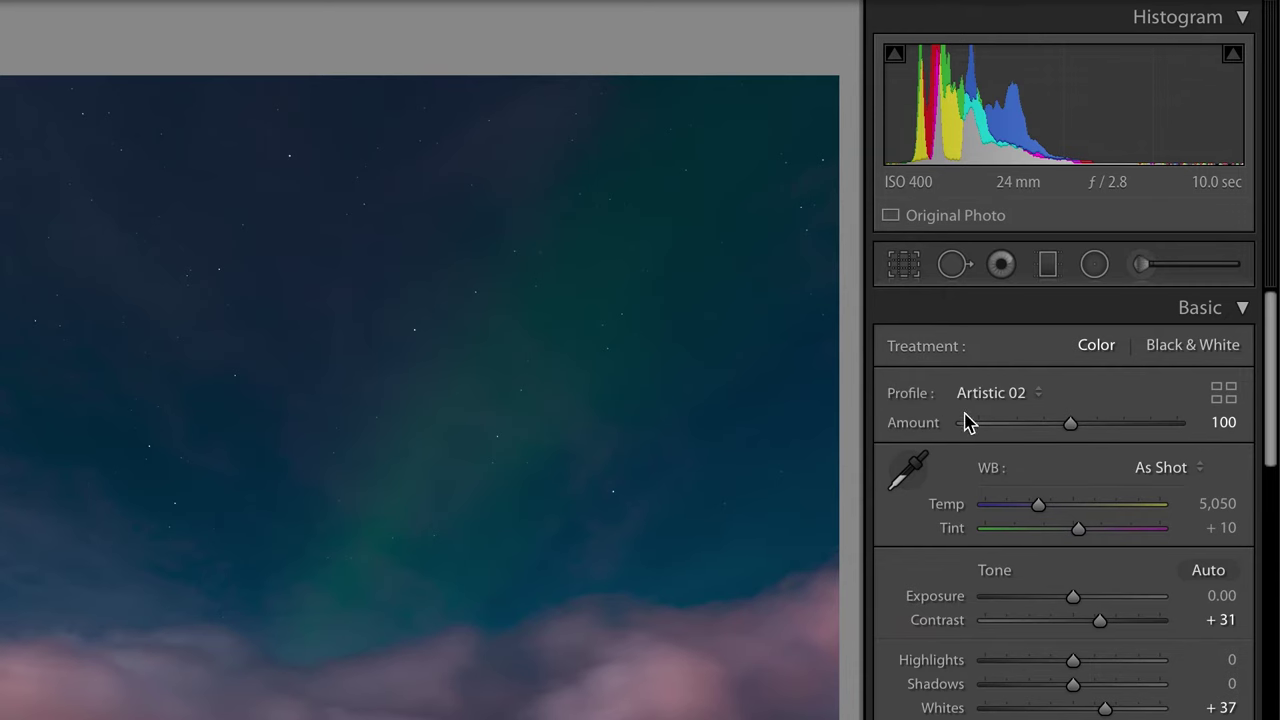
# Undo the profile back to Adobe Color and bring up the full profile list with previews.
pyautogui.hotkey('ctrl', 'z')
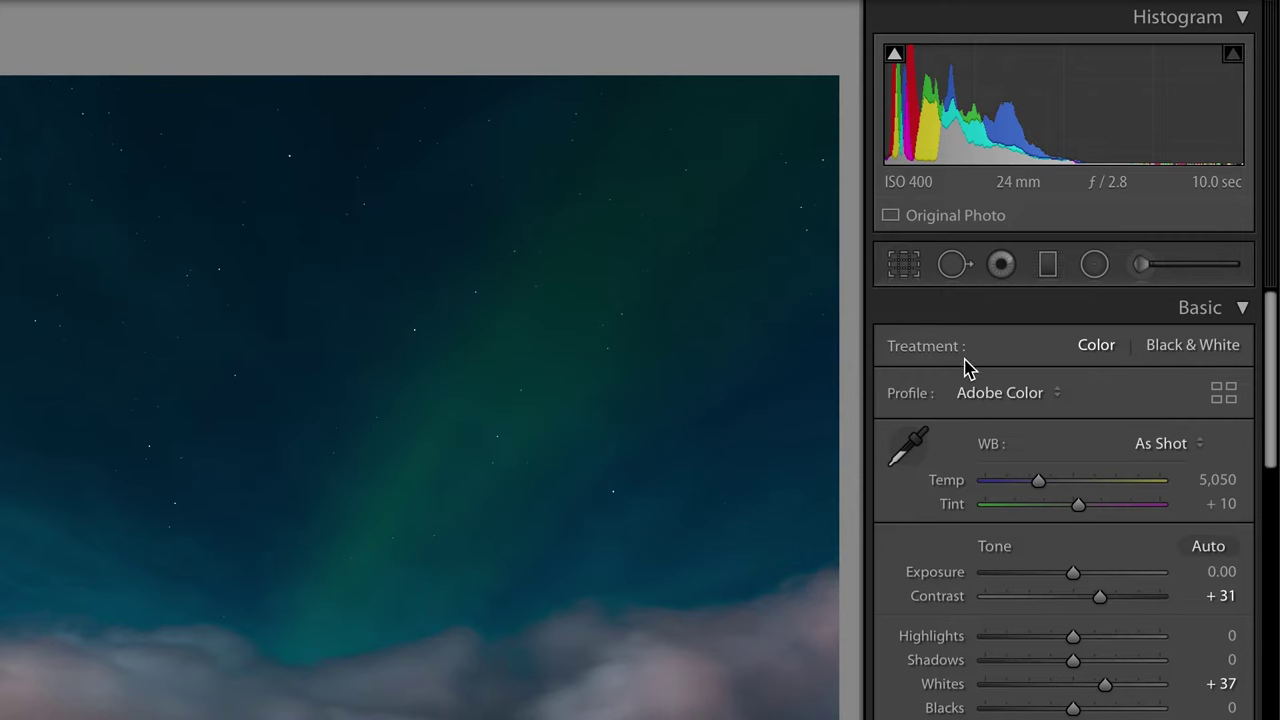
pyautogui.click(1055, 398)
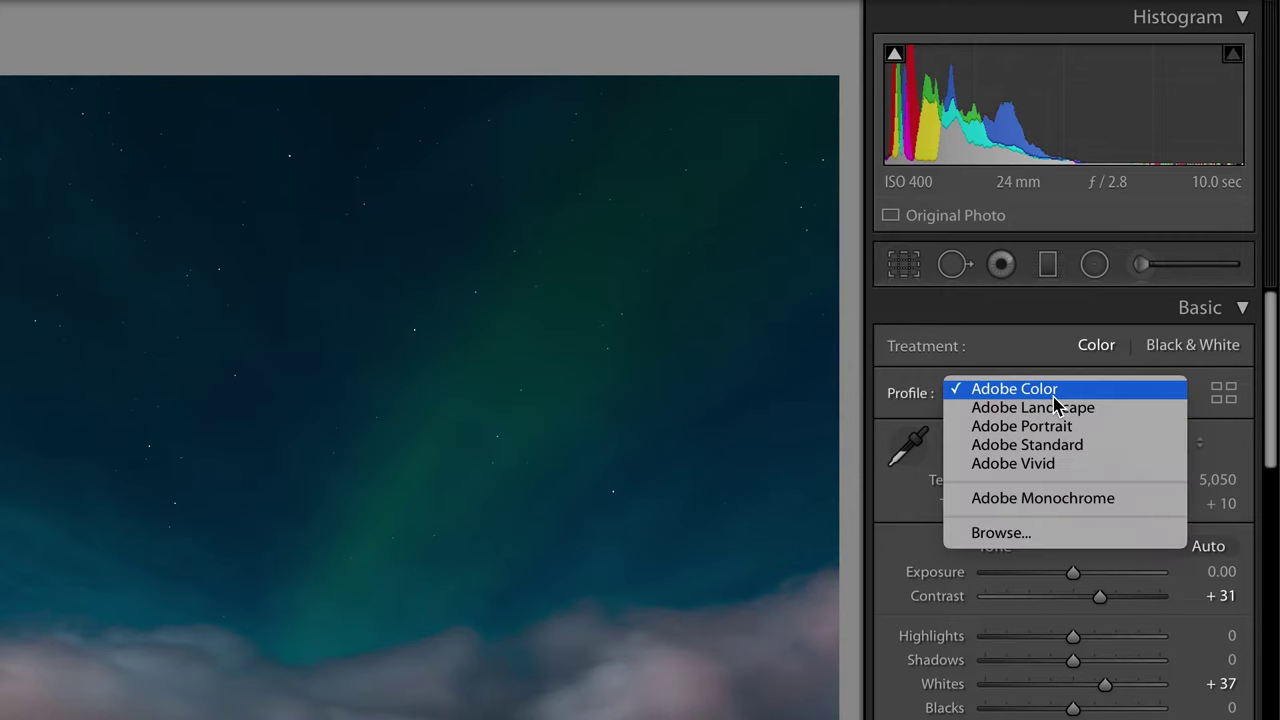
pyautogui.click(1016, 539)
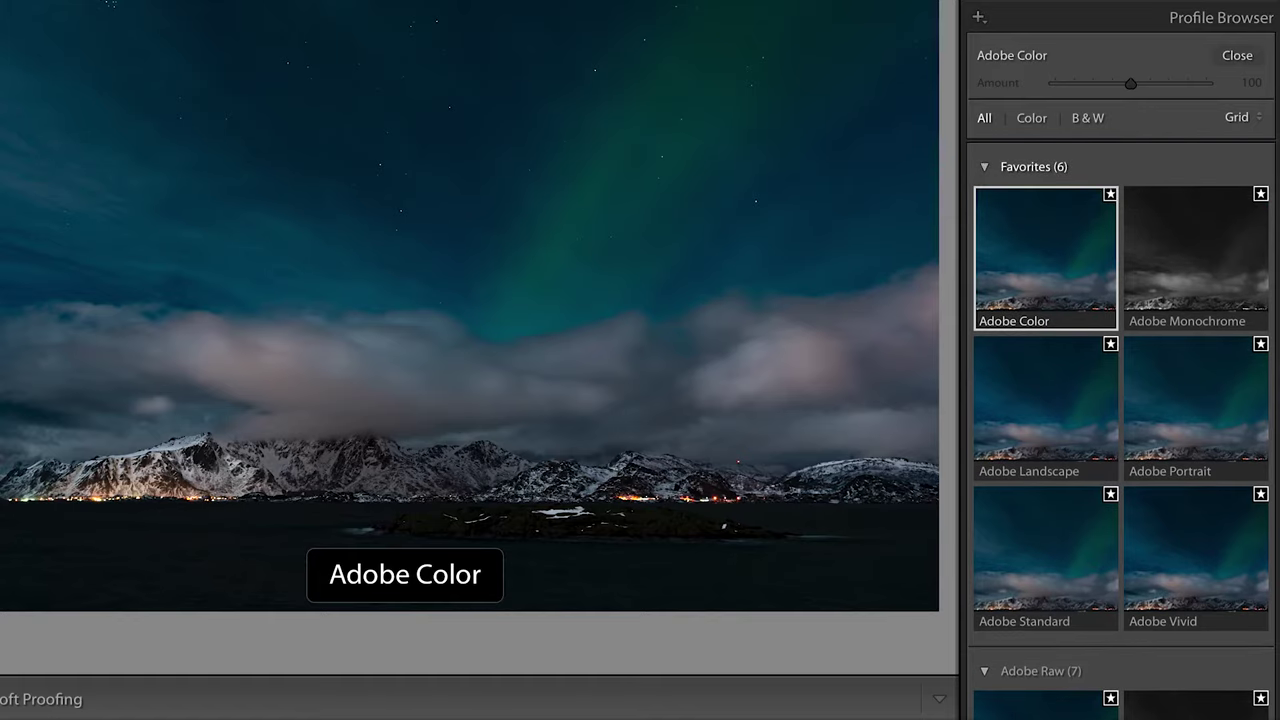
# Browse the profiles, including the B&W group, and apply Artistic 02 to DSC00027.arw.
pyautogui.scroll(-10, 1195, 400)
pyautogui.scroll(2, 1230, 519)
pyautogui.scroll(-1, 1012, 294)
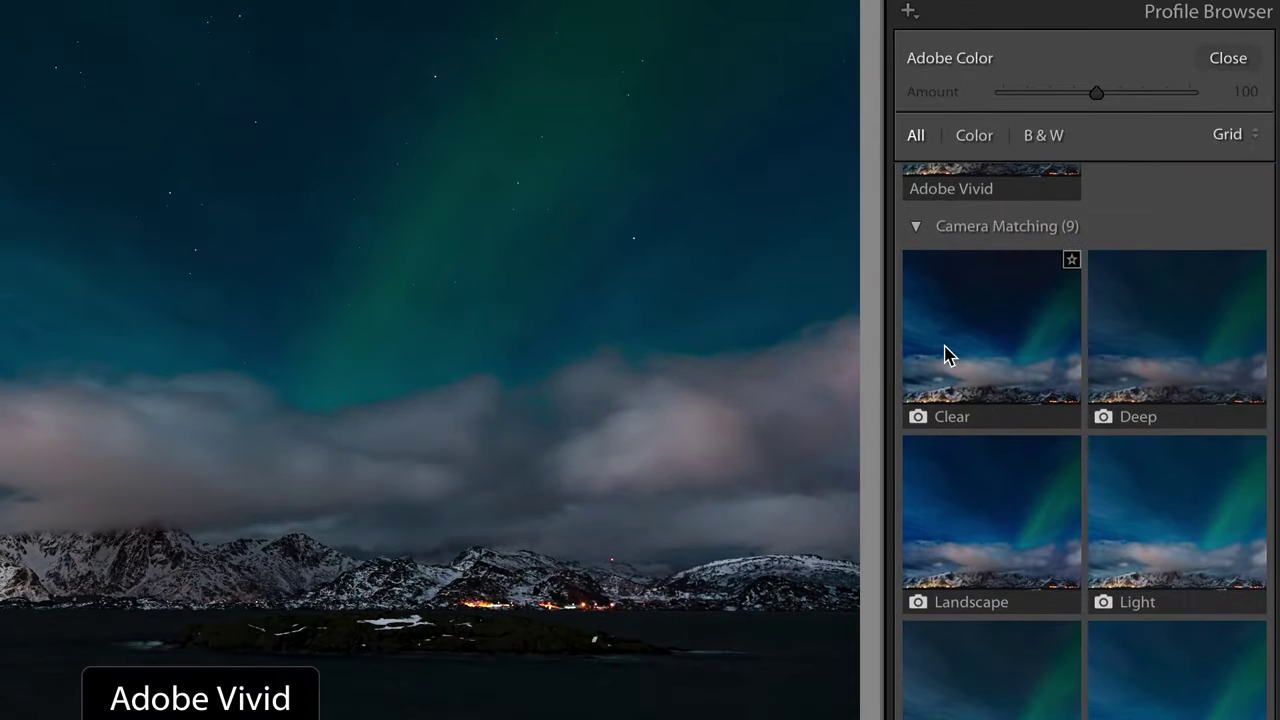
pyautogui.scroll(1, 1250, 380)
pyautogui.scroll(-2, 1260, 420)
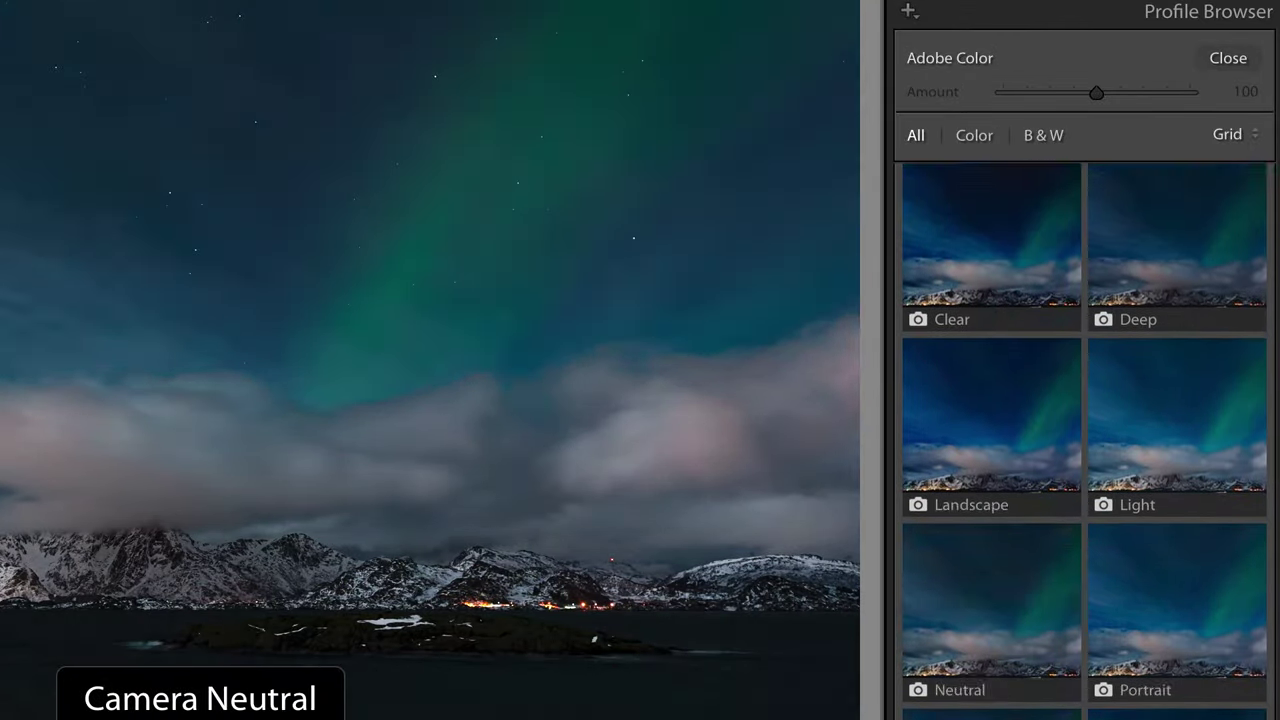
pyautogui.scroll(-10, 991, 466)
pyautogui.click(991, 466)
pyautogui.scroll(-8, 991, 466)
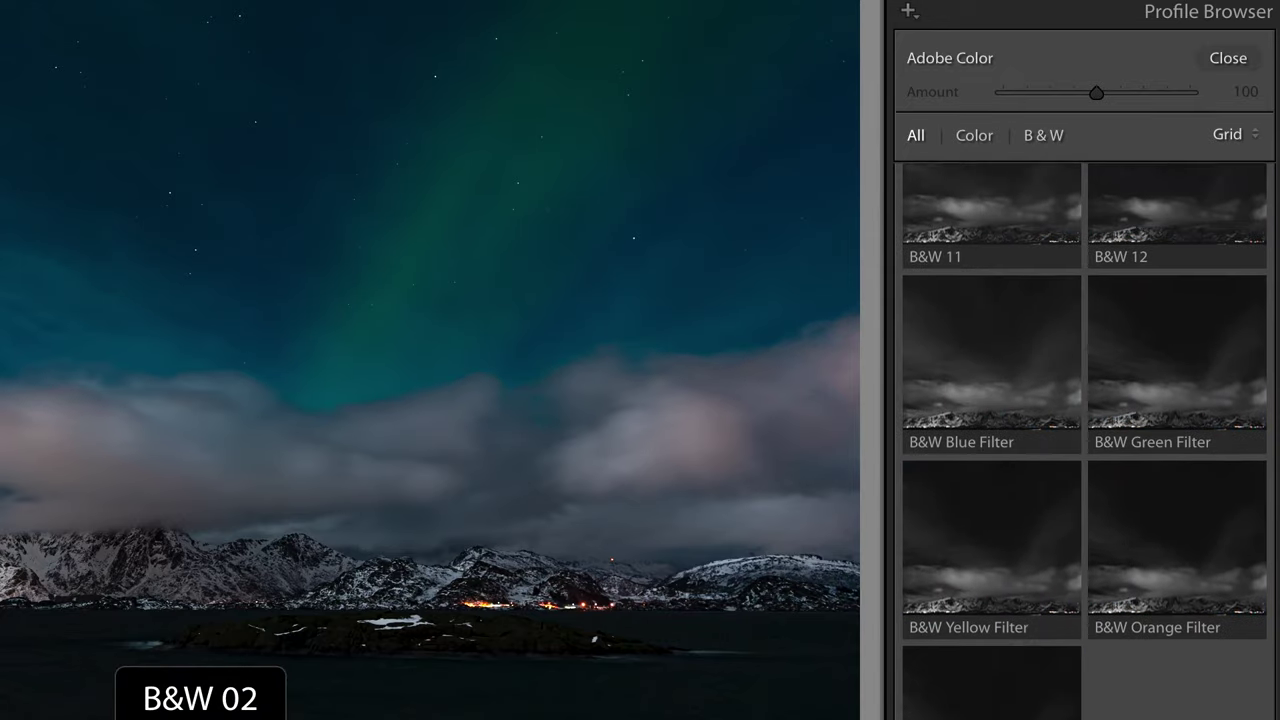
pyautogui.scroll(-10, 1085, 440)
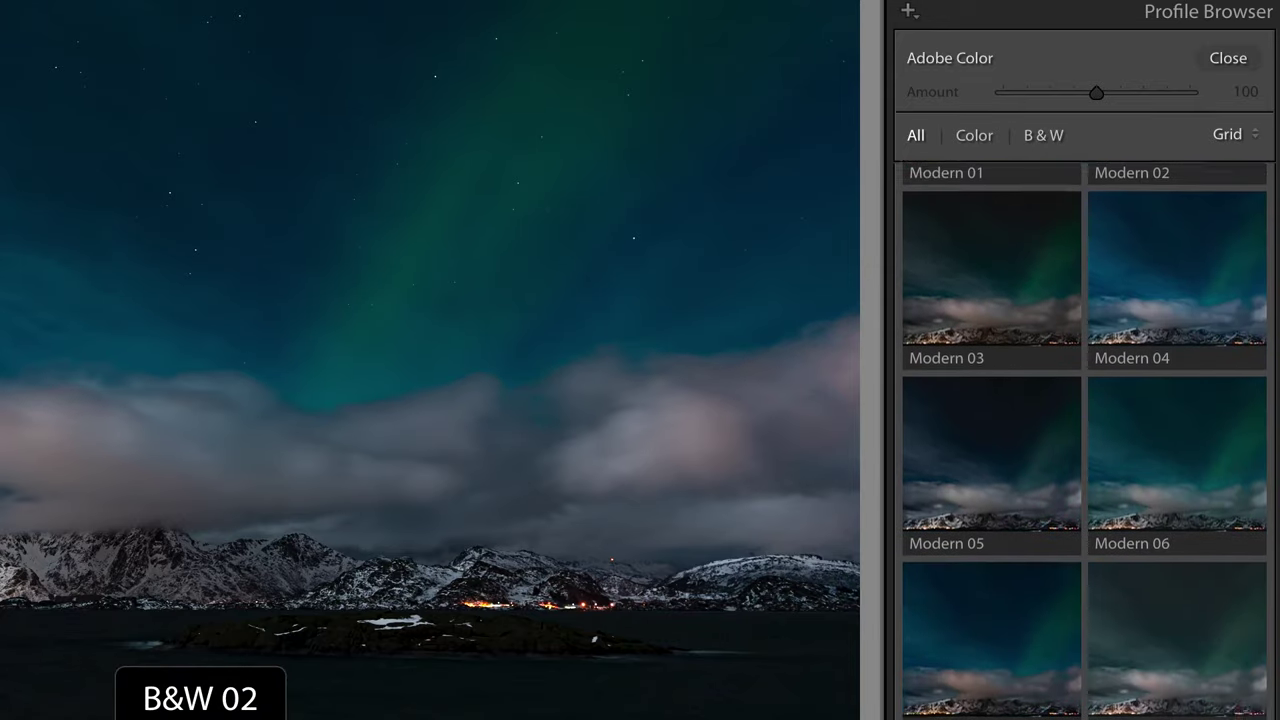
pyautogui.scroll(15, 1085, 440)
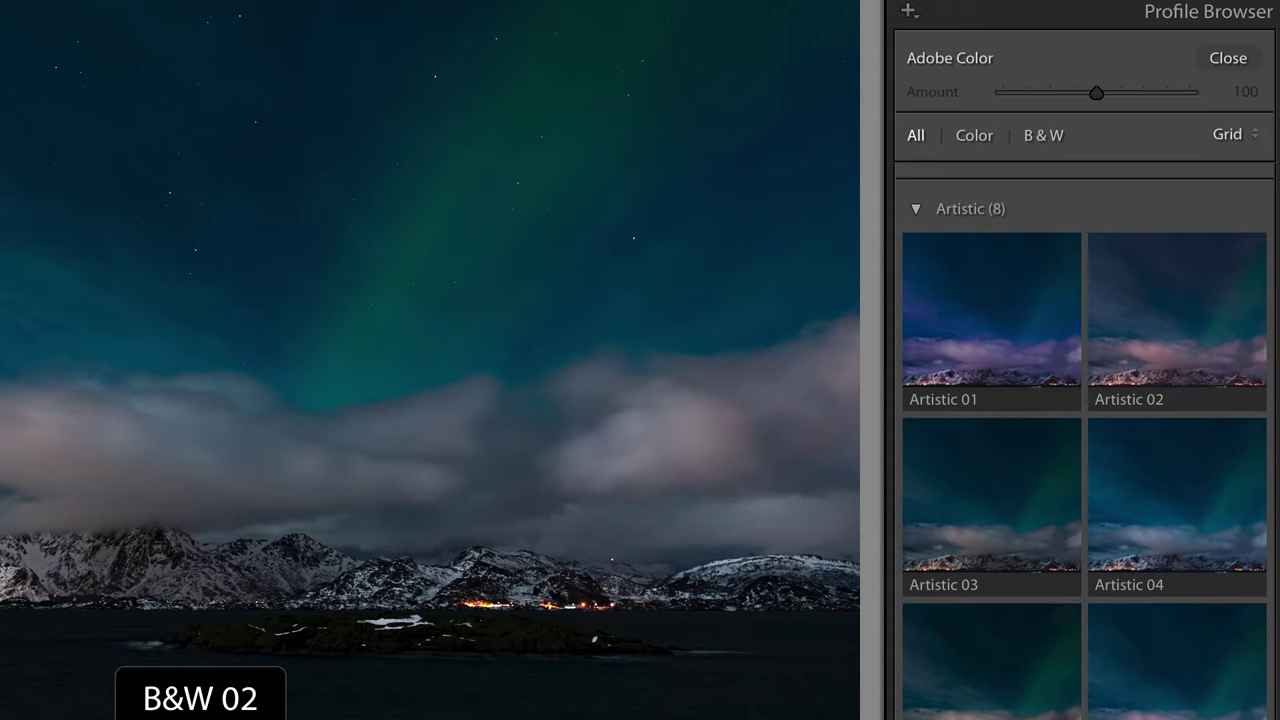
pyautogui.scroll(2, 1085, 440)
pyautogui.click(1171, 449)
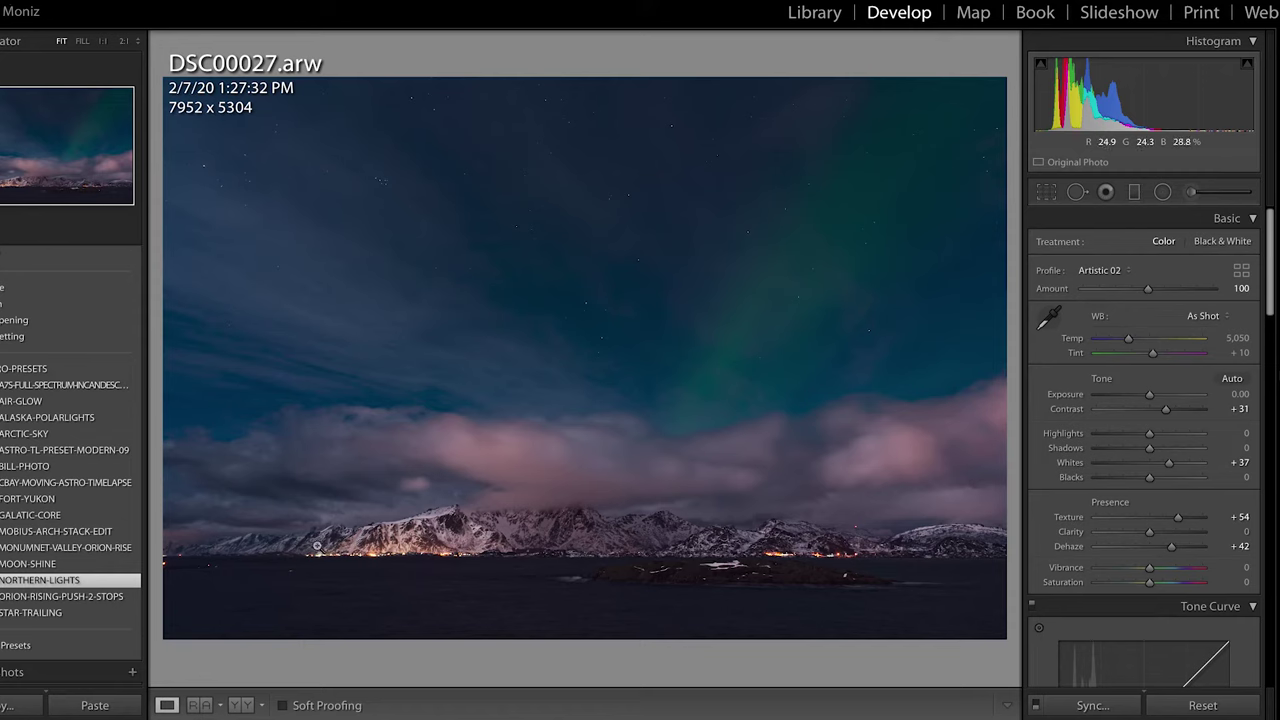
# Set DSC00027.arw's profile to Adobe Color and open the Profile Browser with preview thumbnails.
pyautogui.click(1105, 270)
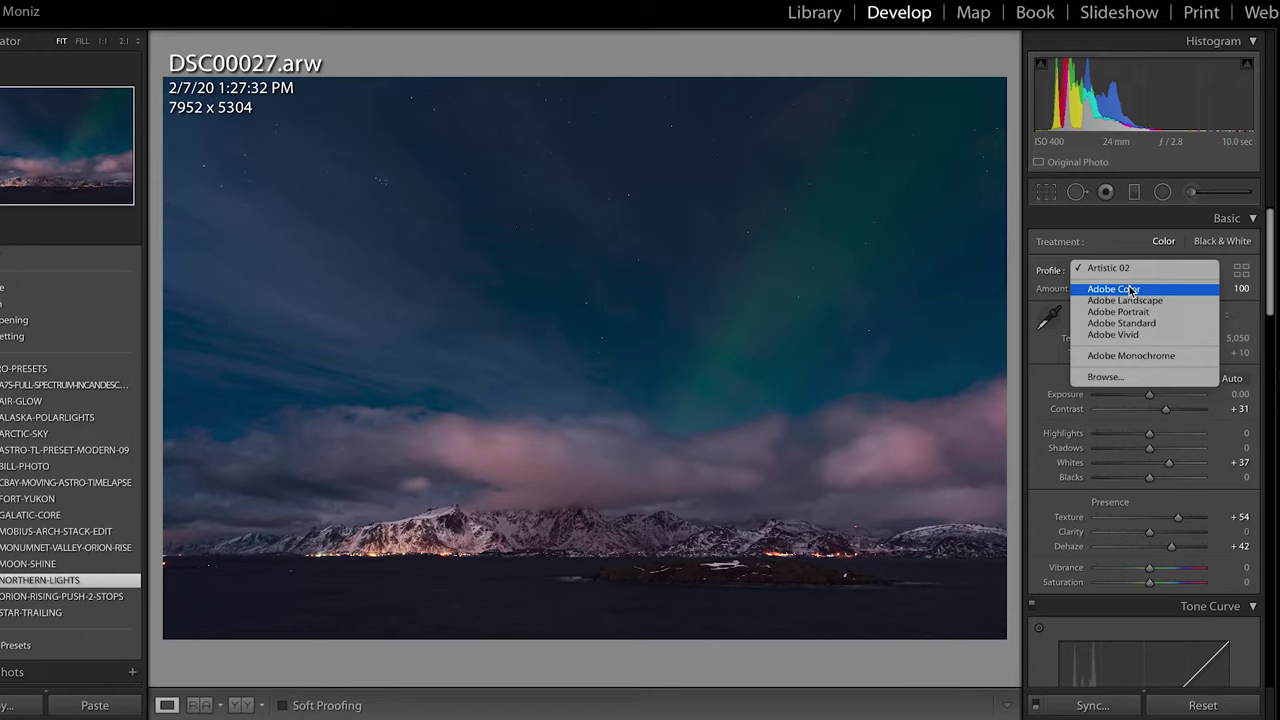
pyautogui.click(1129, 289)
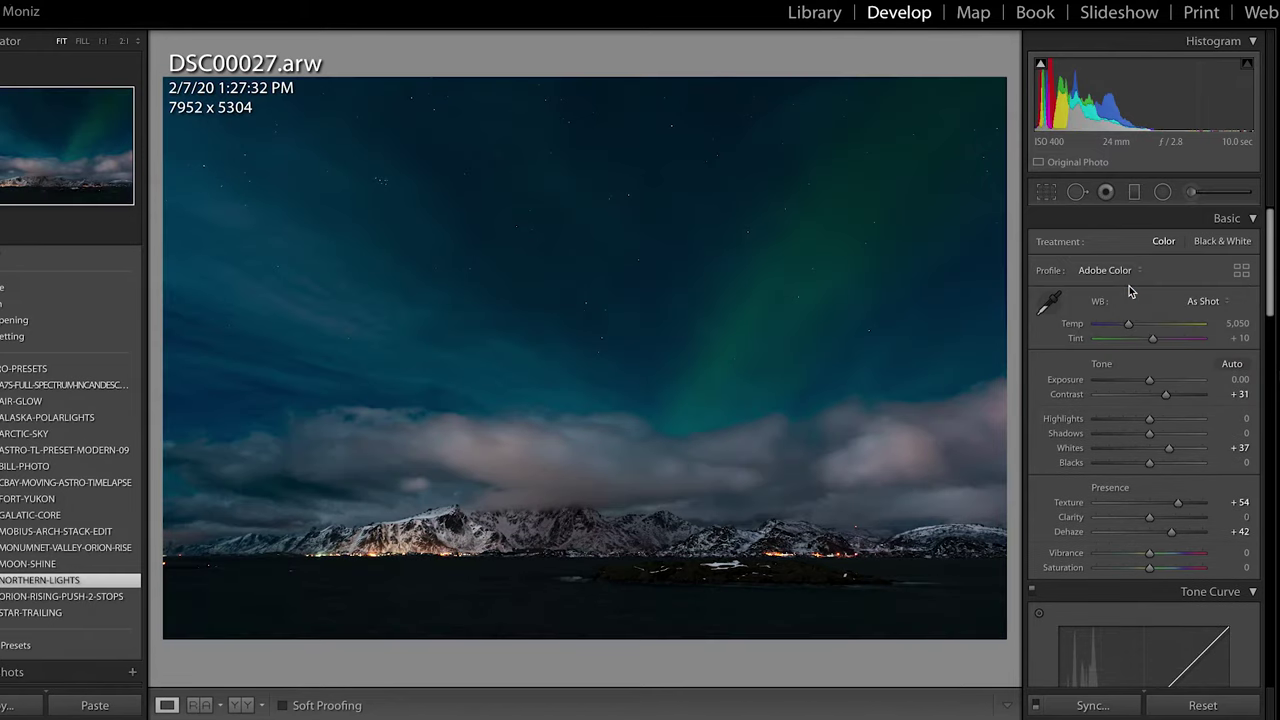
pyautogui.click(1135, 272)
pyautogui.click(1145, 267)
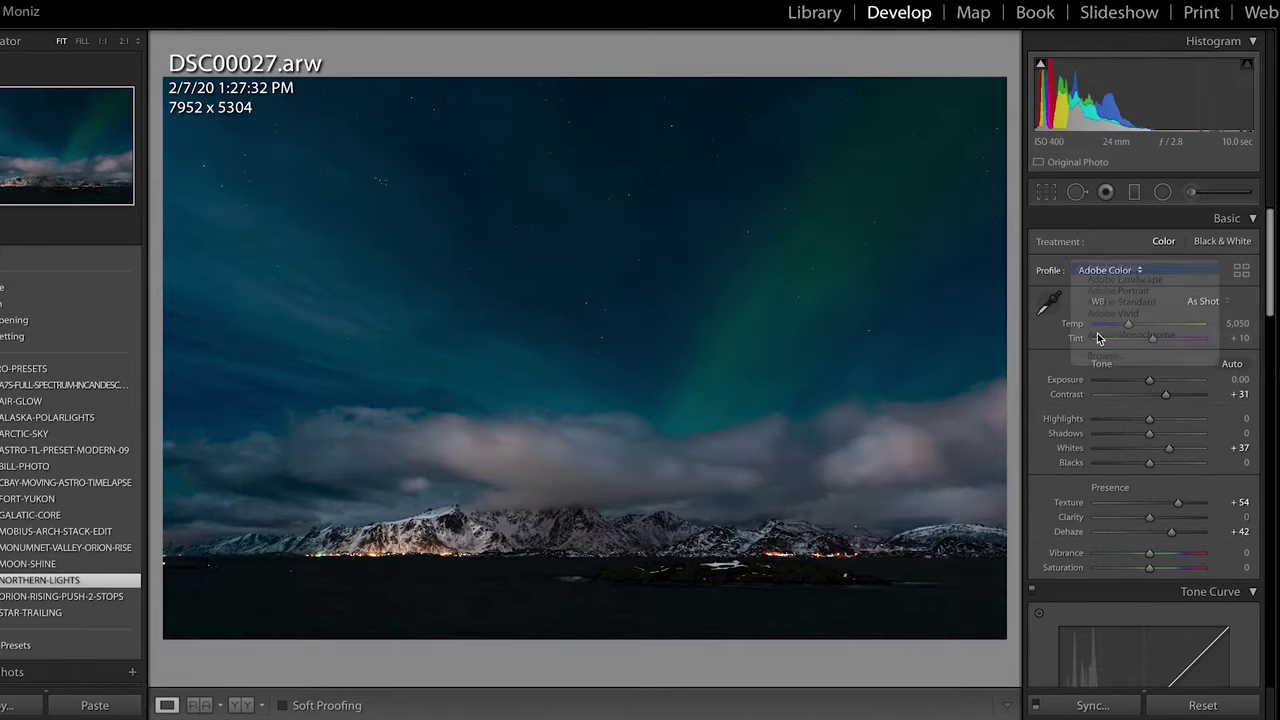
pyautogui.click(1143, 272)
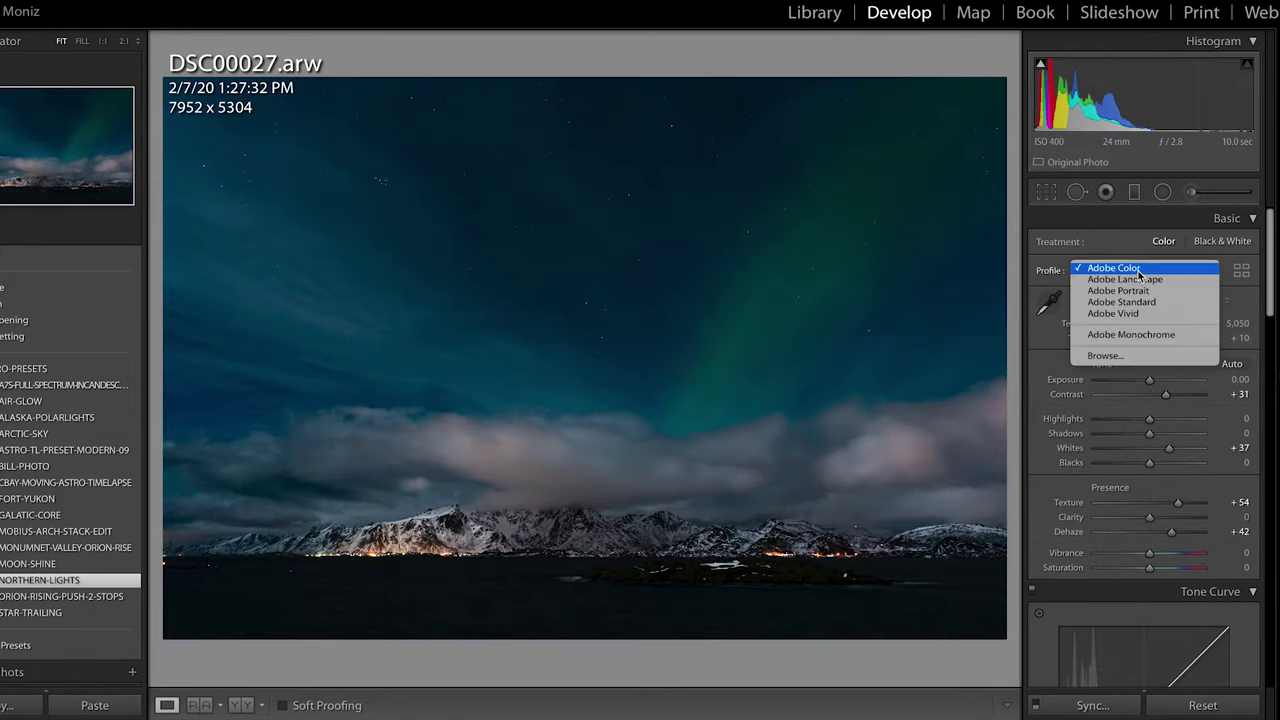
pyautogui.click(1105, 357)
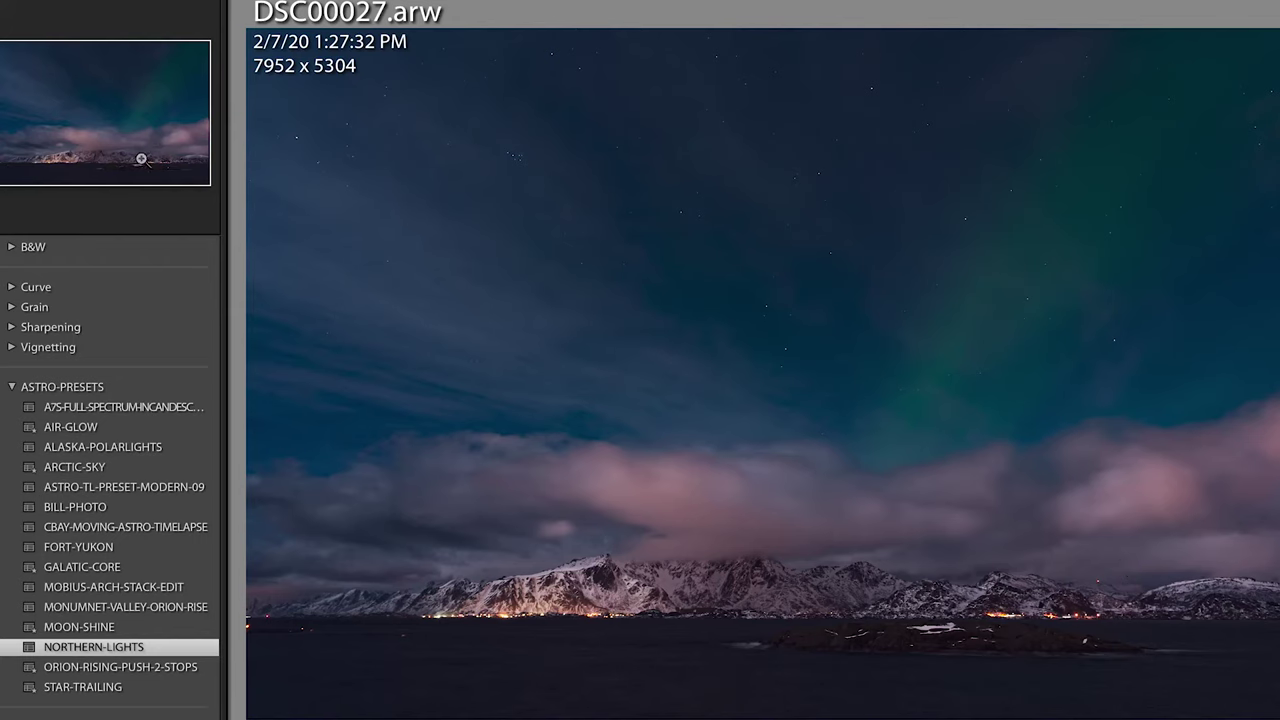
# Zoom to 1:1 in the Navigator and pan across the snowy mountains.
pyautogui.click(77, 181)
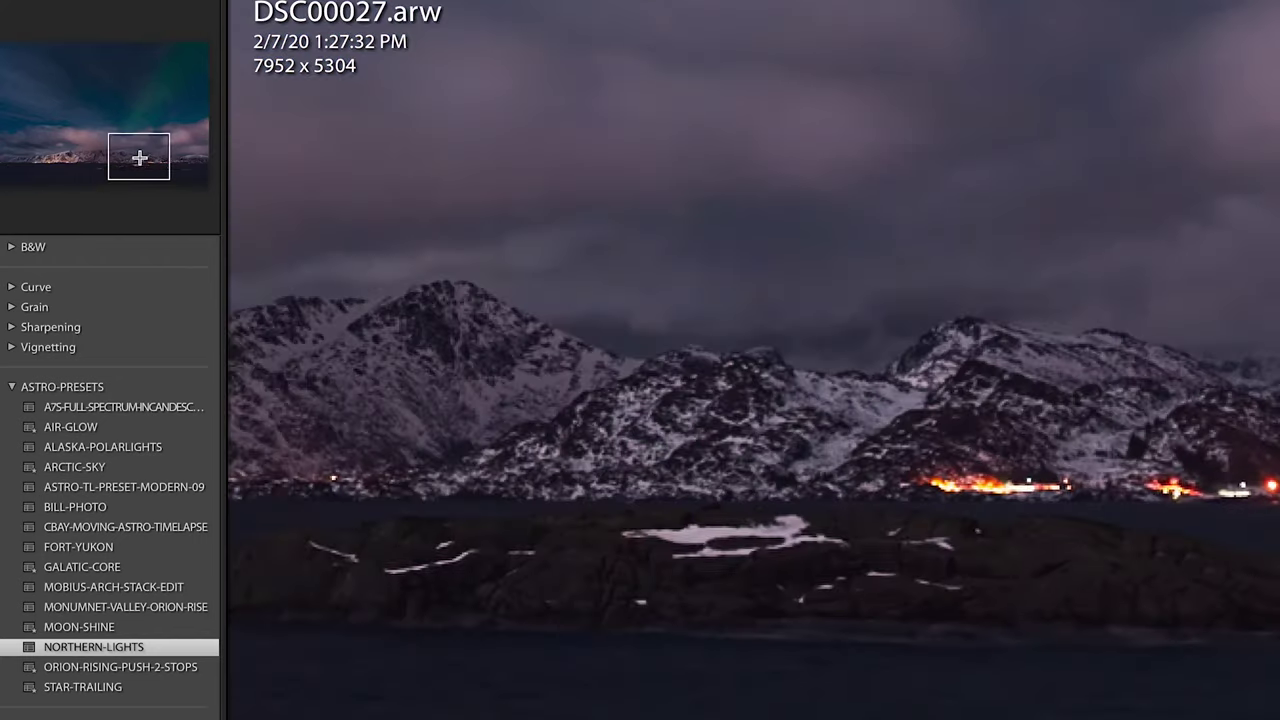
pyautogui.moveTo(139, 157); pyautogui.dragTo(102, 160)
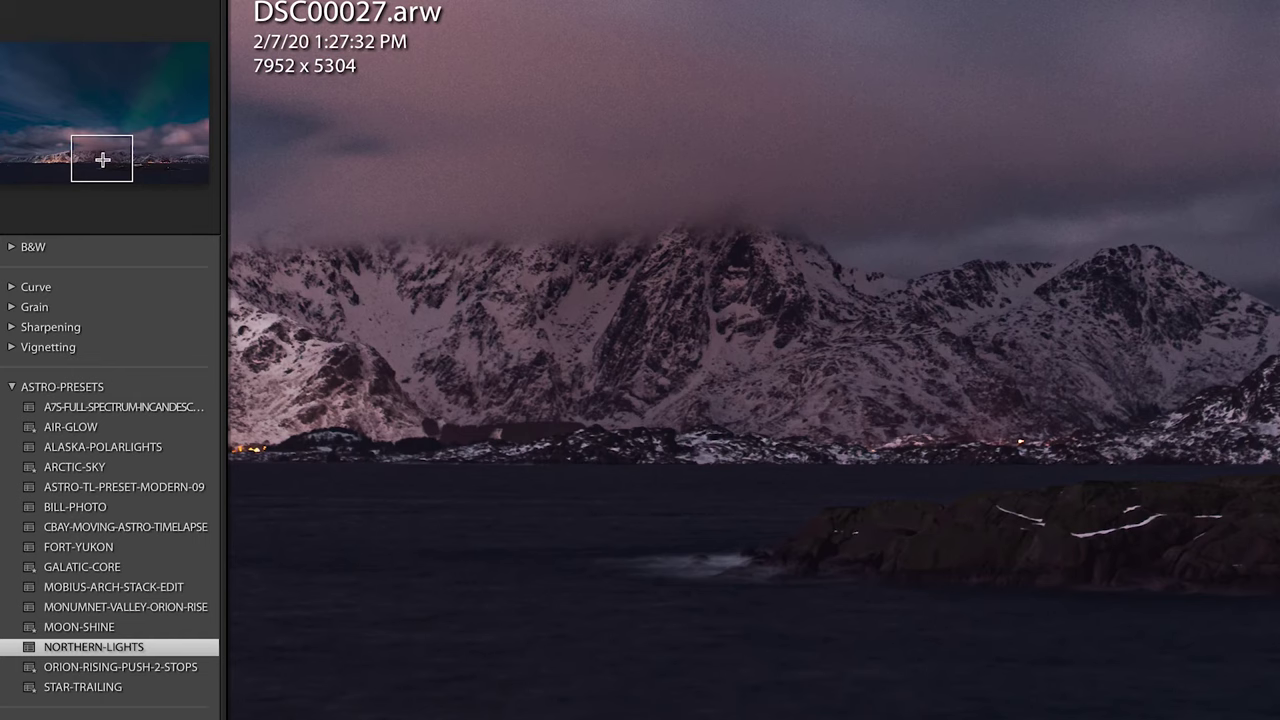
pyautogui.click(110, 158)
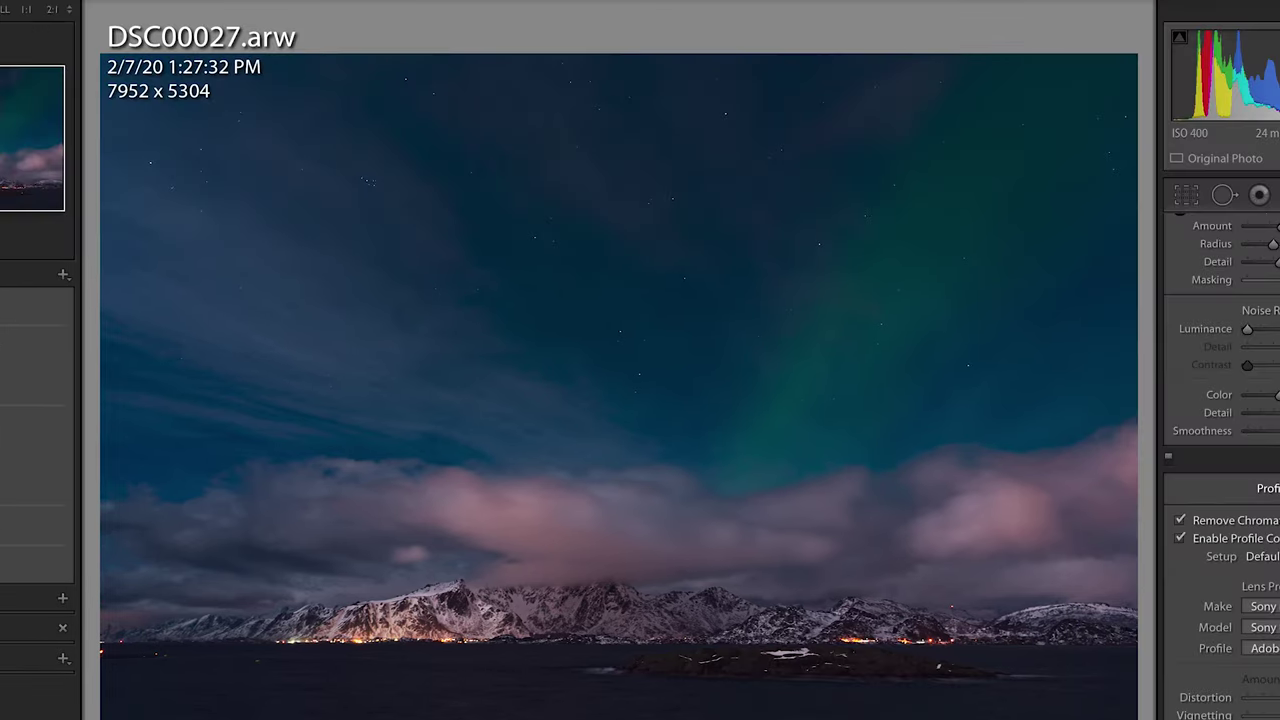
# Copy all develop settings from DSC00027.arw and select all 240 time-lapse frames.
pyautogui.click(88, 592)
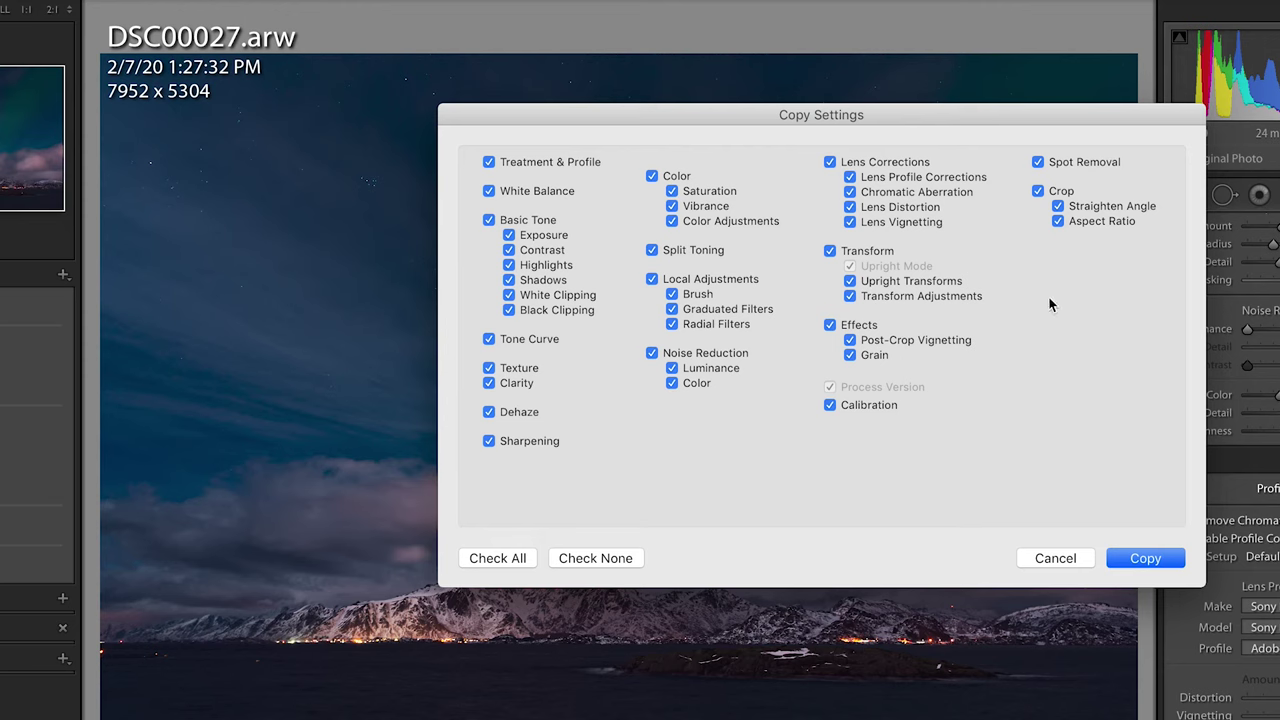
pyautogui.click(1146, 558)
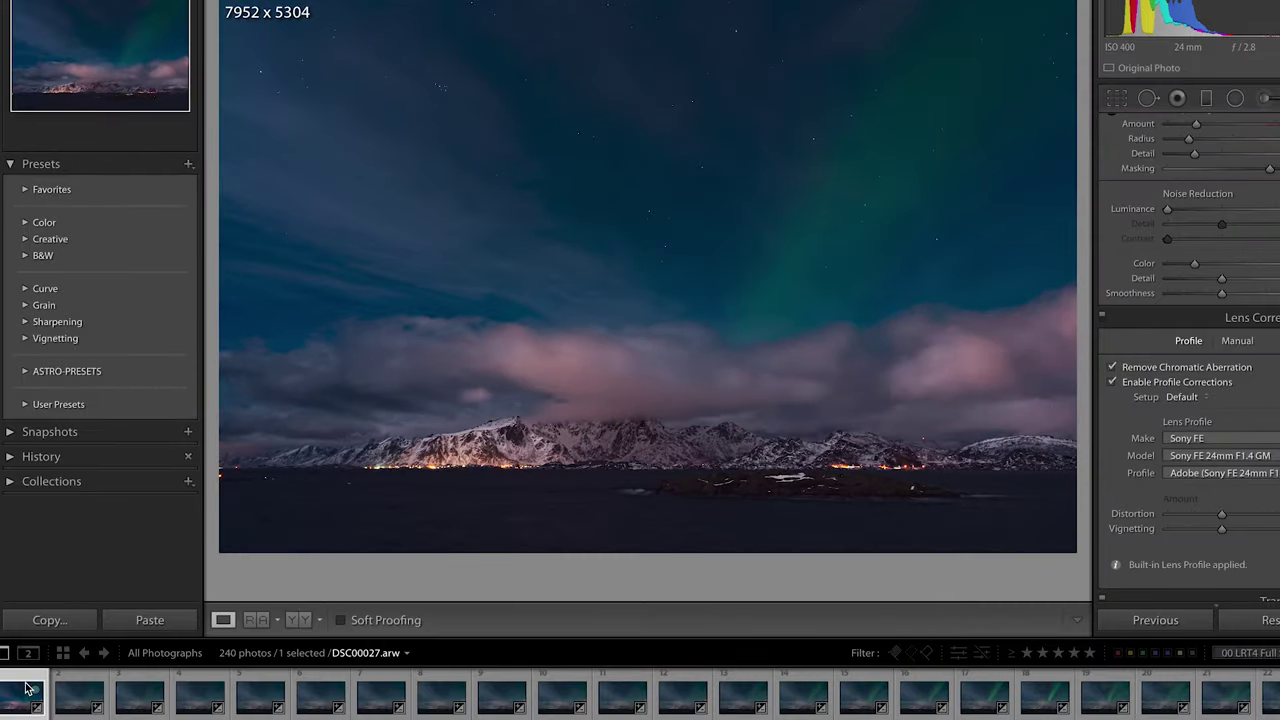
pyautogui.press('End')
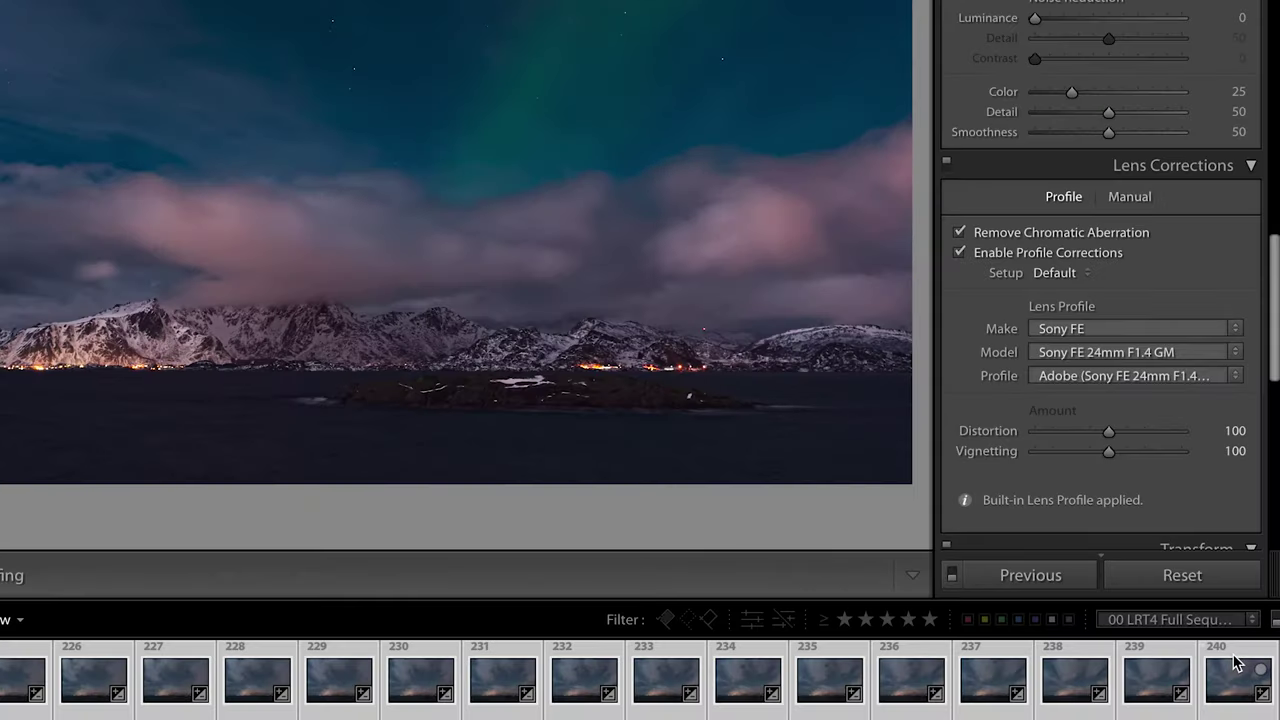
pyautogui.hotkey('ctrl', 'a')
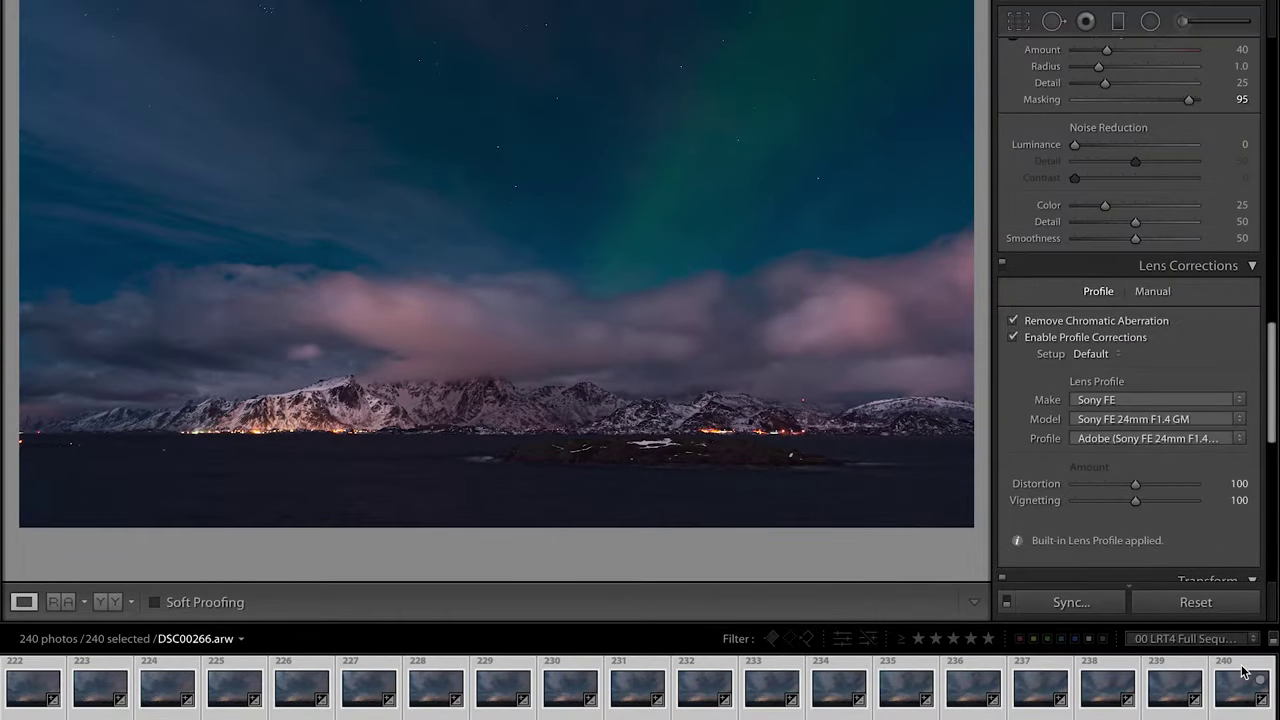
# Synchronize all of DSC00027.arw's settings to the 240 selected frames.
pyautogui.click(1055, 577)
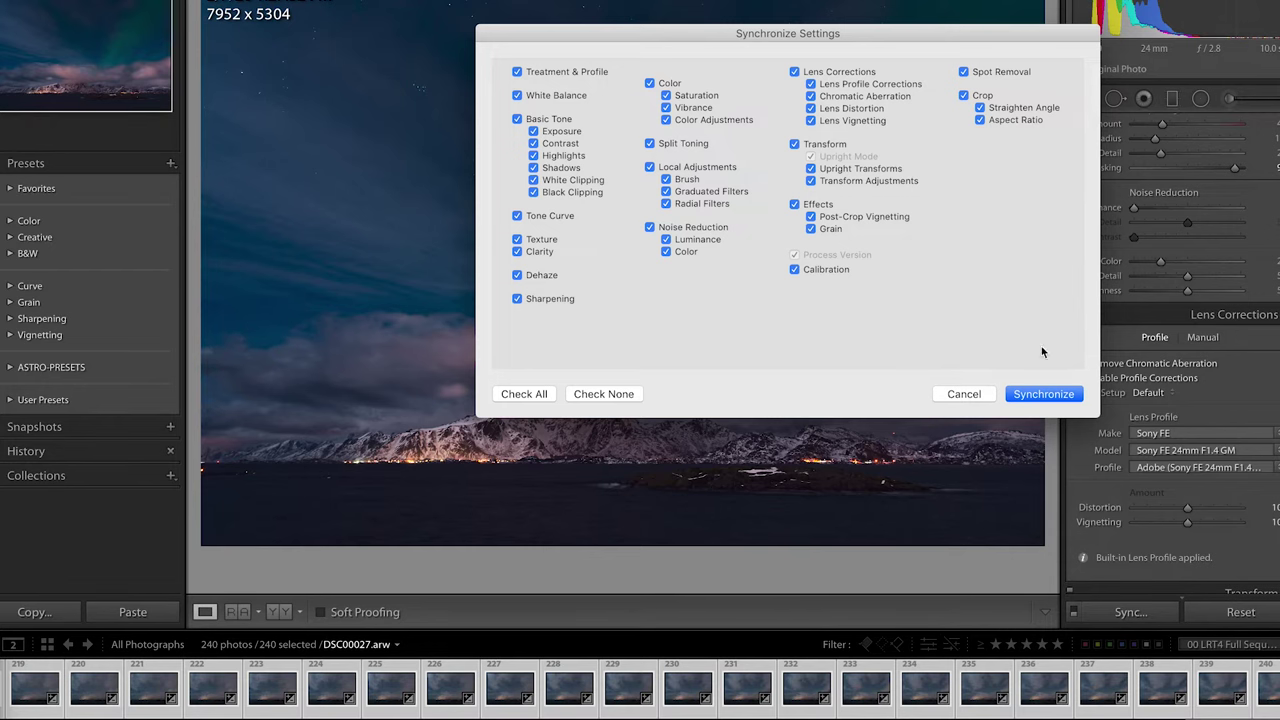
pyautogui.click(1048, 399)
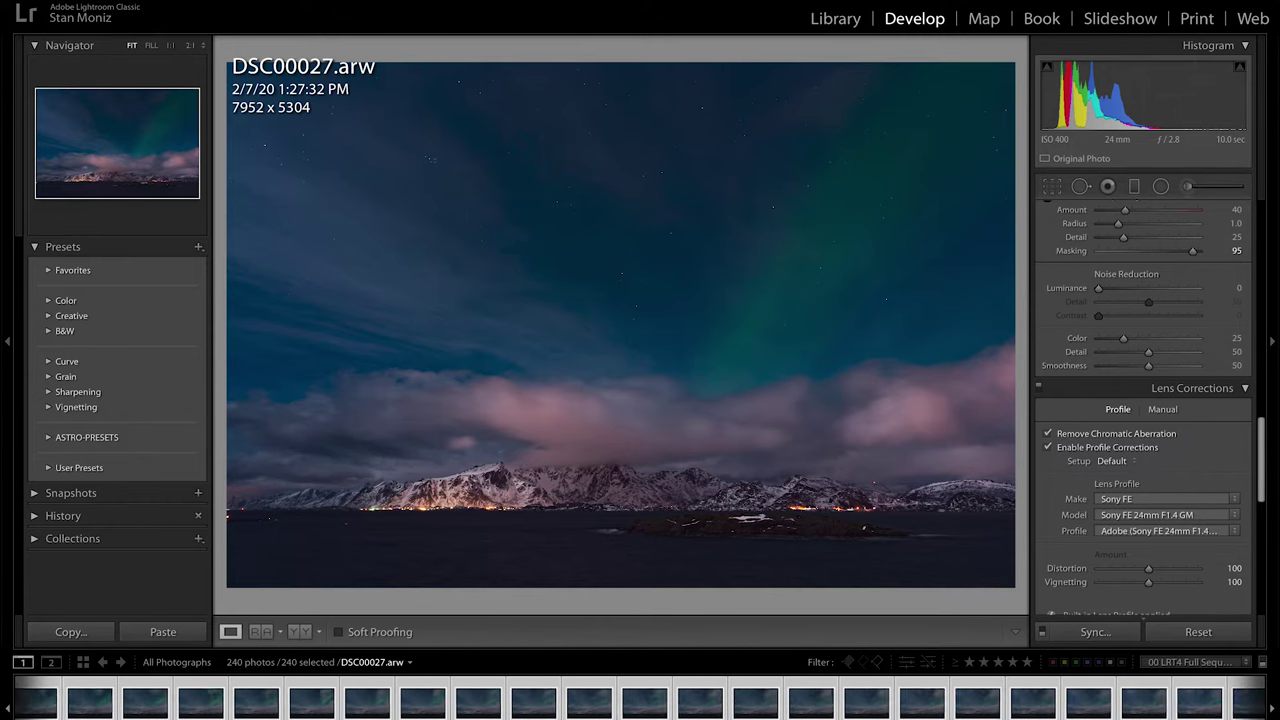
# Export the 240 frames as quality-100 JPEGs into the desktop's TL-OUTPUT-FOLDER.
pyautogui.click(200, 9)
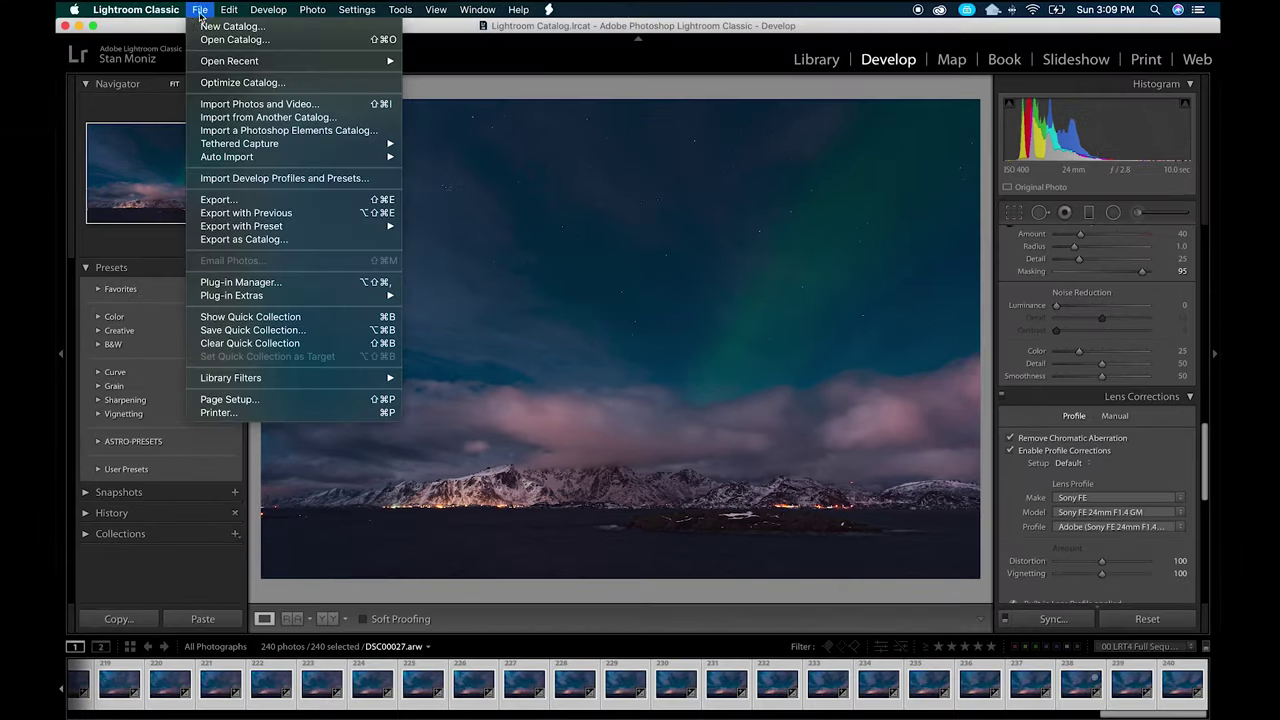
pyautogui.click(248, 203)
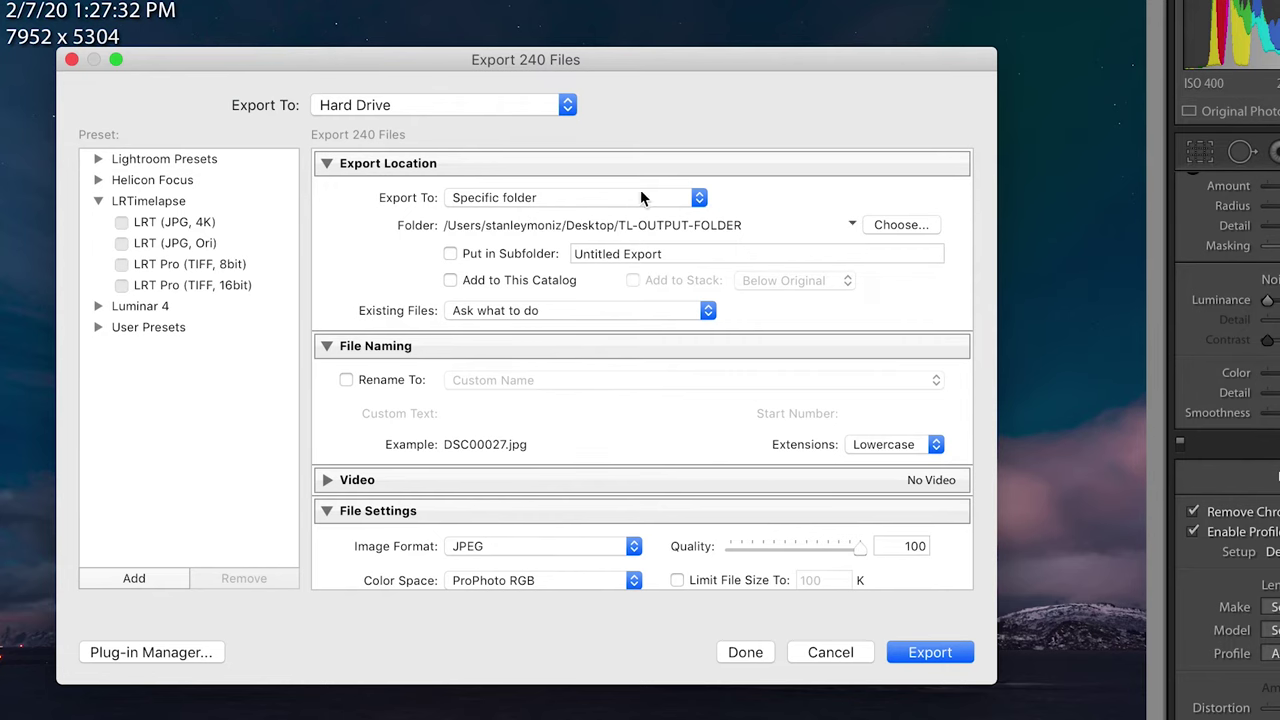
pyautogui.scroll(-3, 852, 358)
pyautogui.scroll(-3, 852, 358)
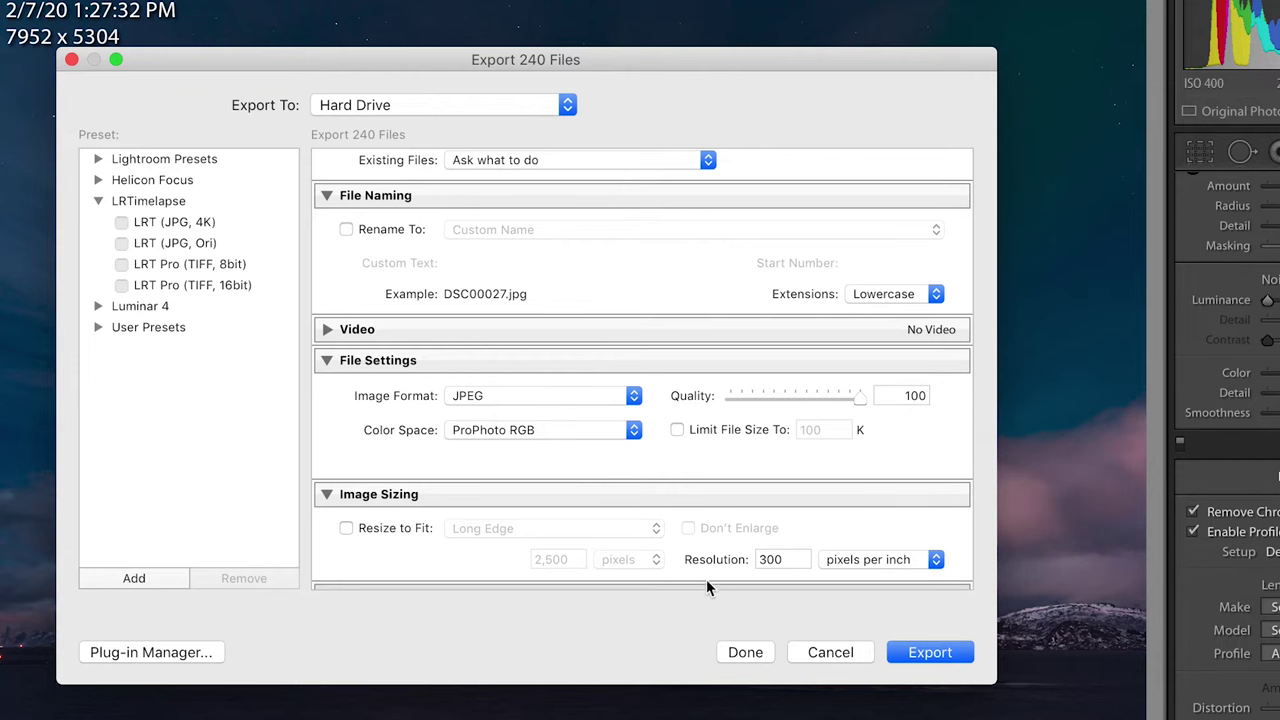
pyautogui.scroll(3, 822, 399)
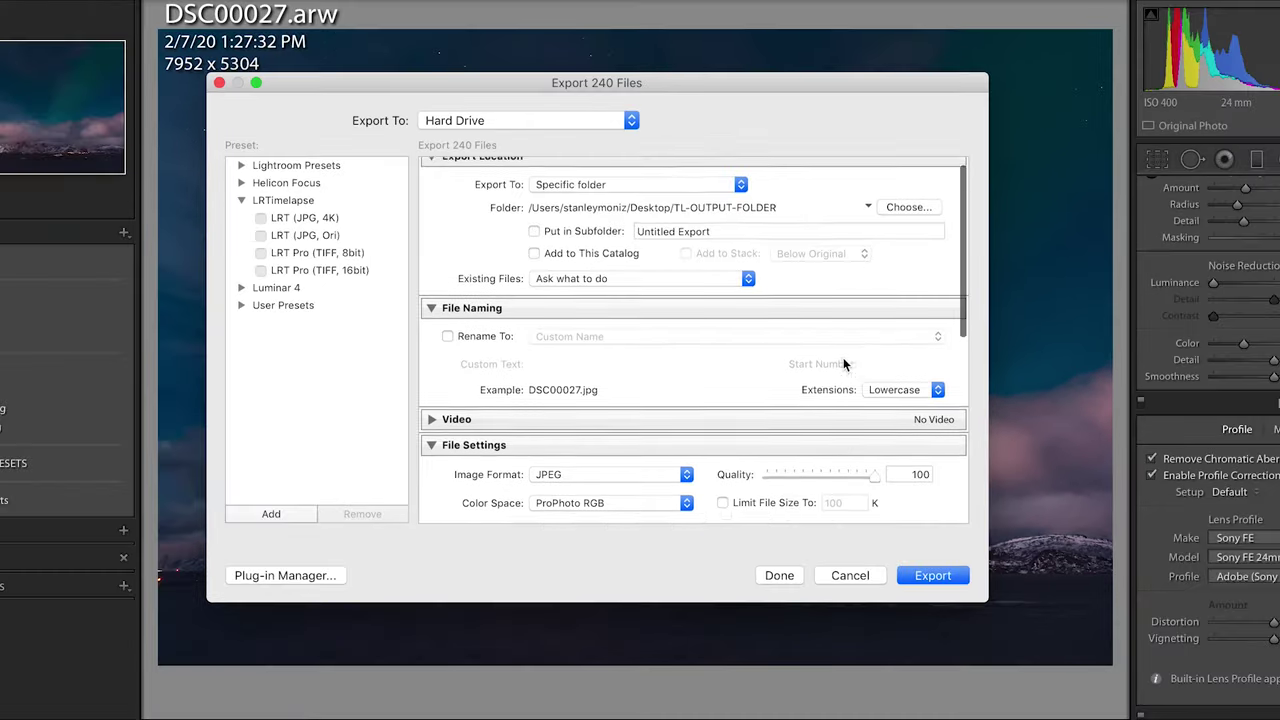
pyautogui.scroll(-5, 822, 399)
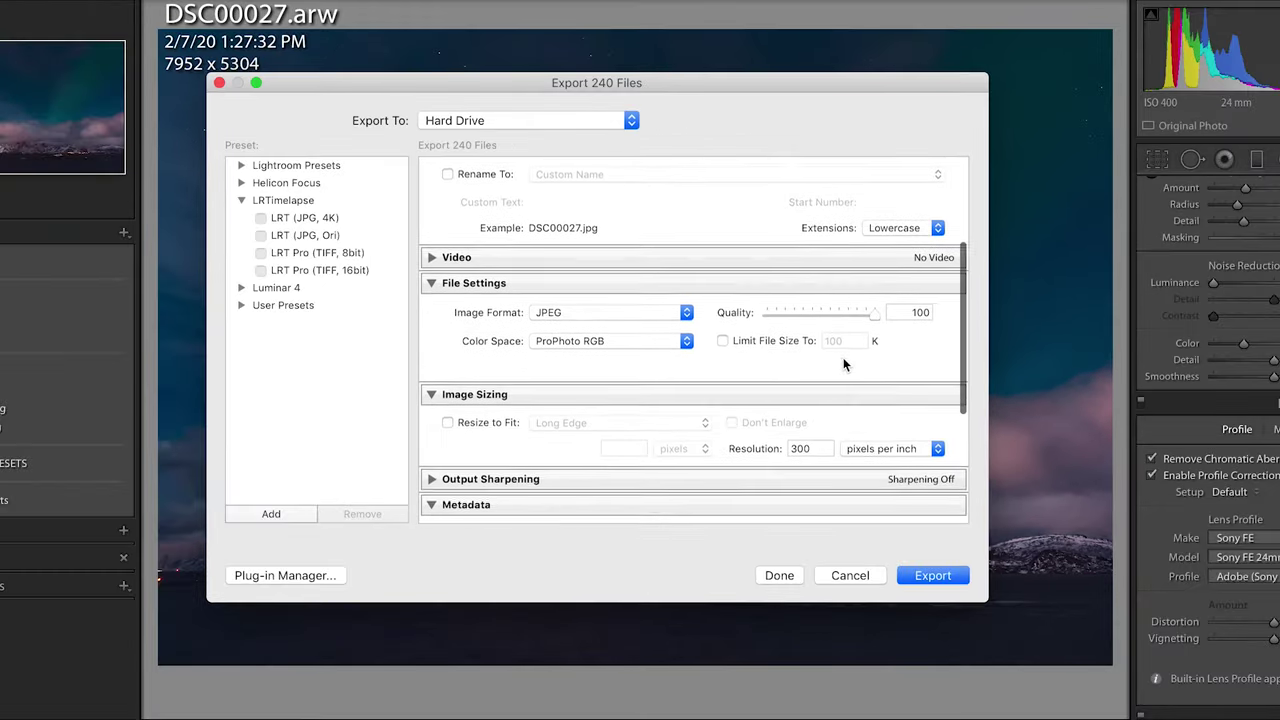
pyautogui.scroll(-5, 843, 364)
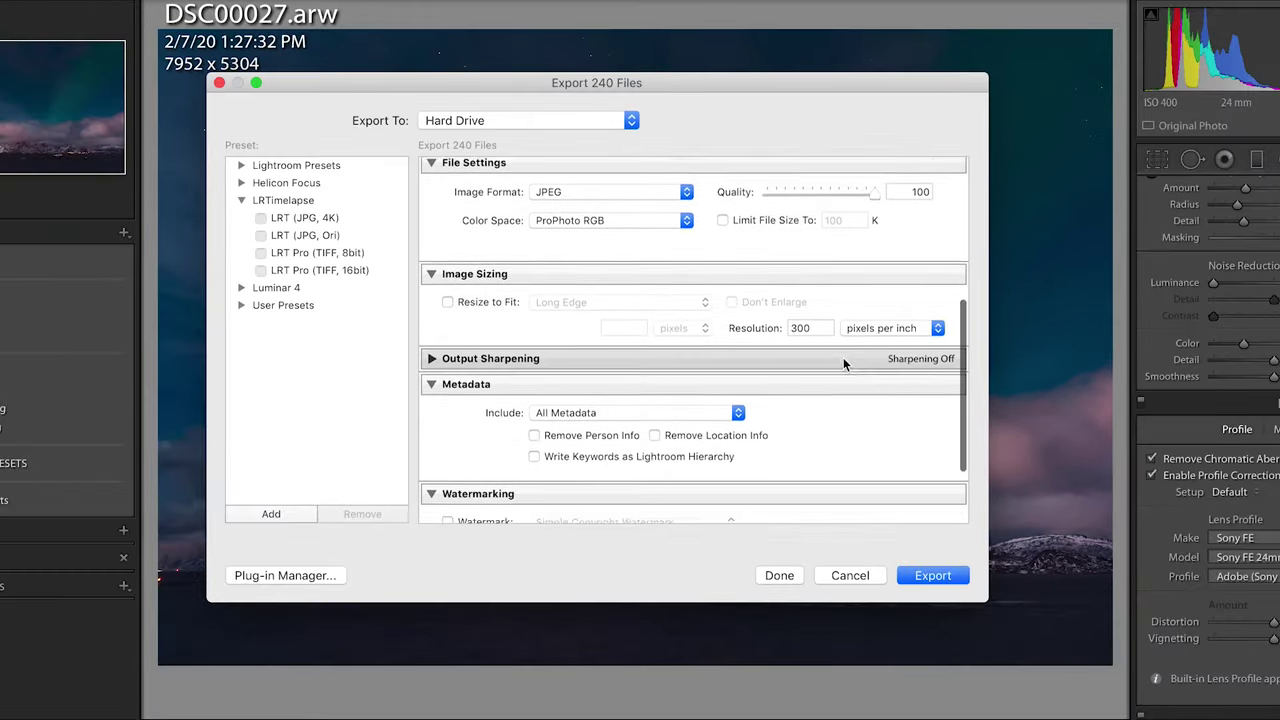
pyautogui.scroll(10, 843, 362)
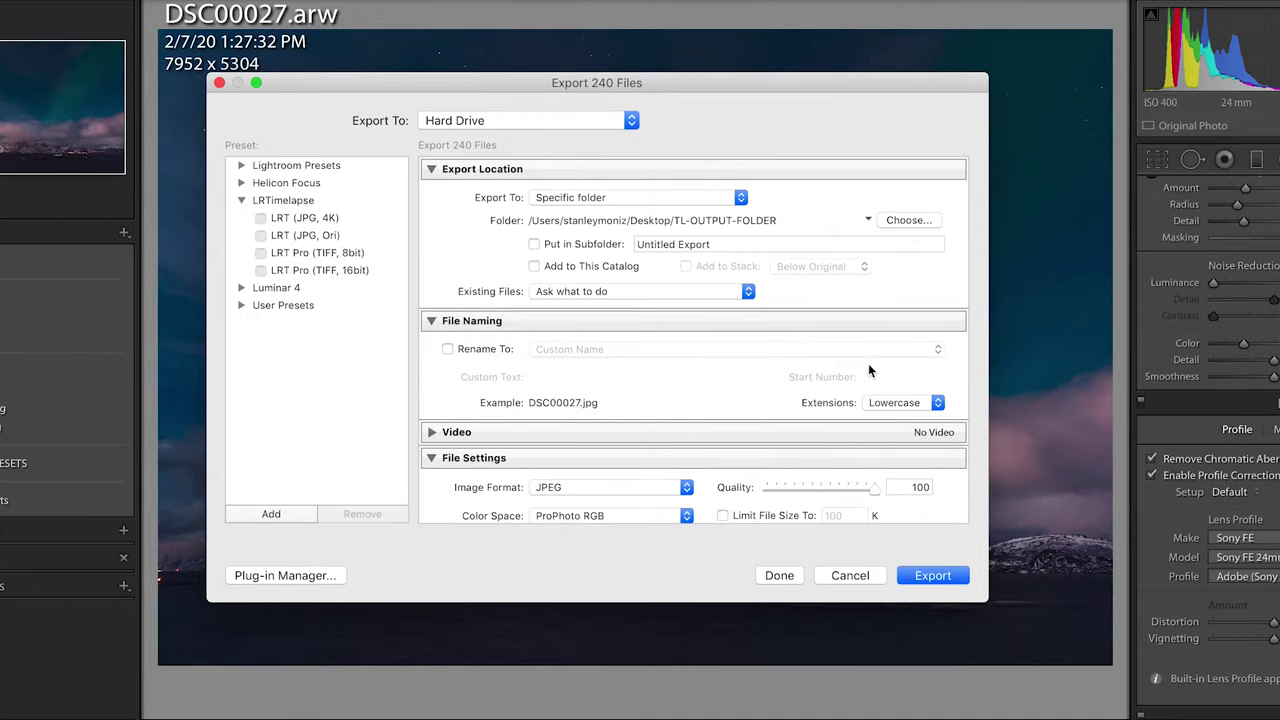
pyautogui.click(942, 578)
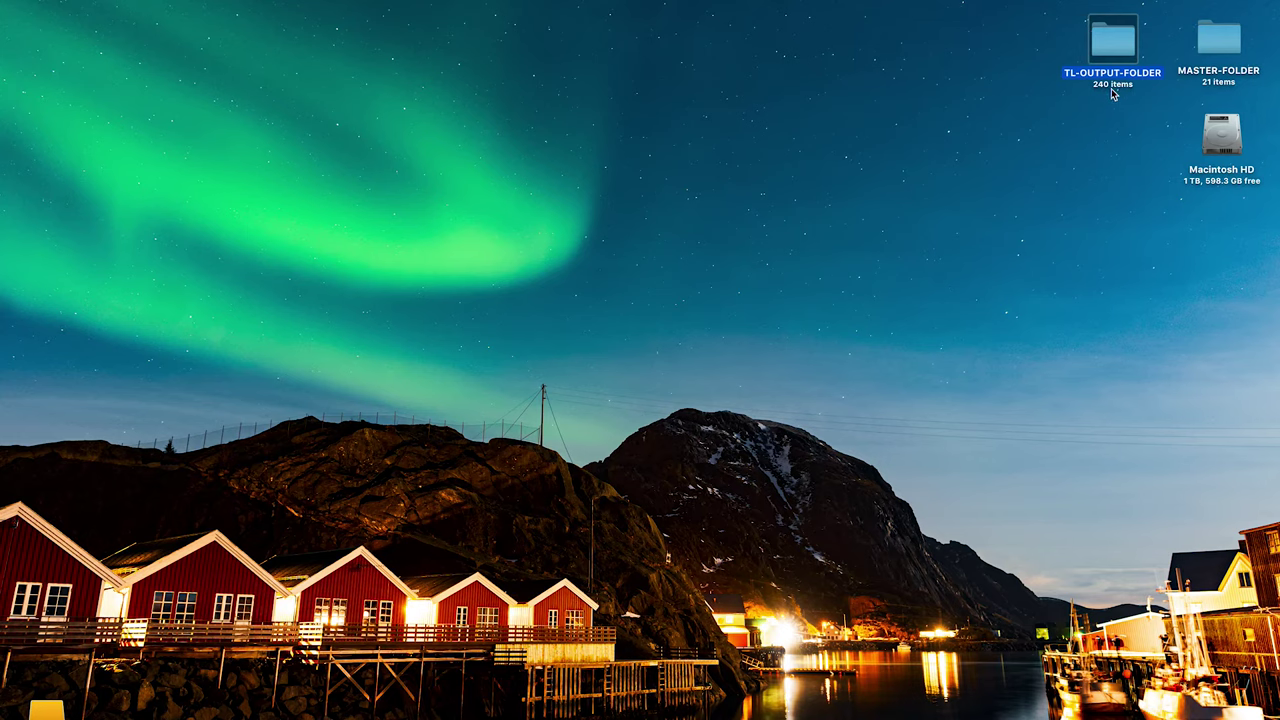
# Open TL-OUTPUT-FOLDER in Finder and scroll through the exported JPEG thumbnails.
pyautogui.doubleClick(1116, 44)
pyautogui.scroll(-10, 643, 229)
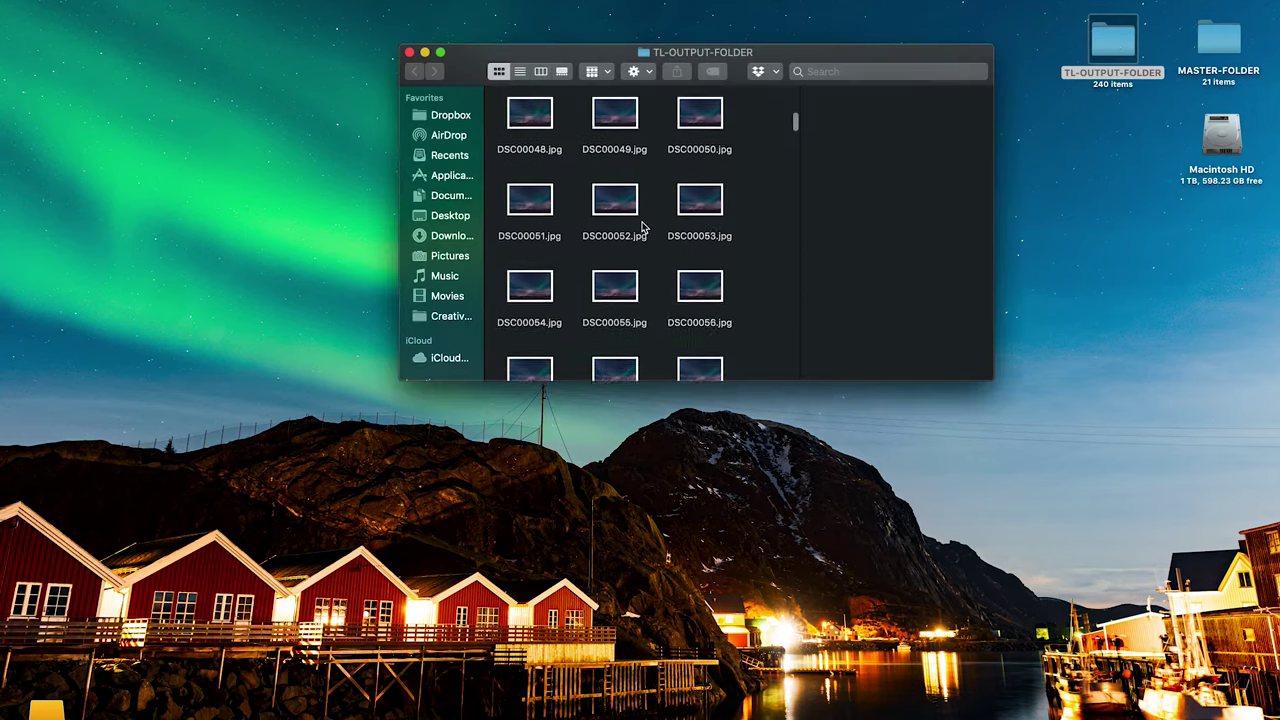
pyautogui.scroll(-20, 643, 229)
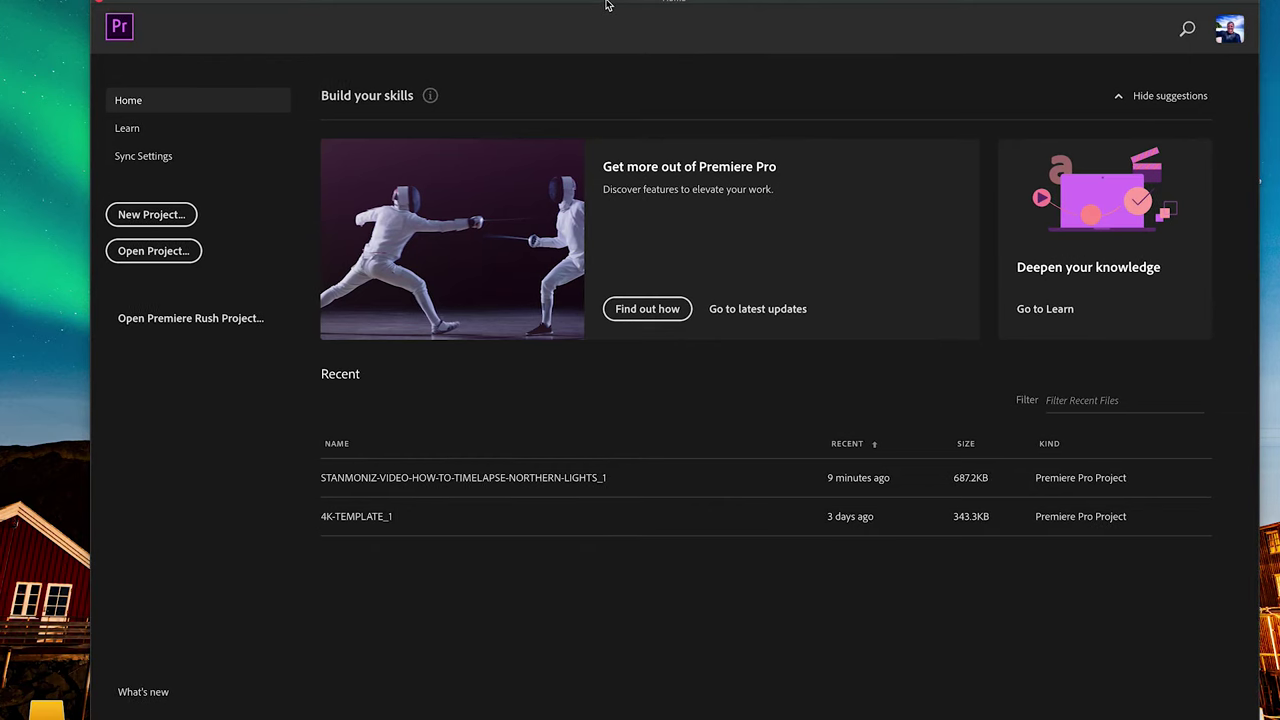
# Create a new project named NORTHERN-LIGHTS-TIME-LAPSE from the Home screen.
pyautogui.click(159, 216)
pyautogui.write('N')
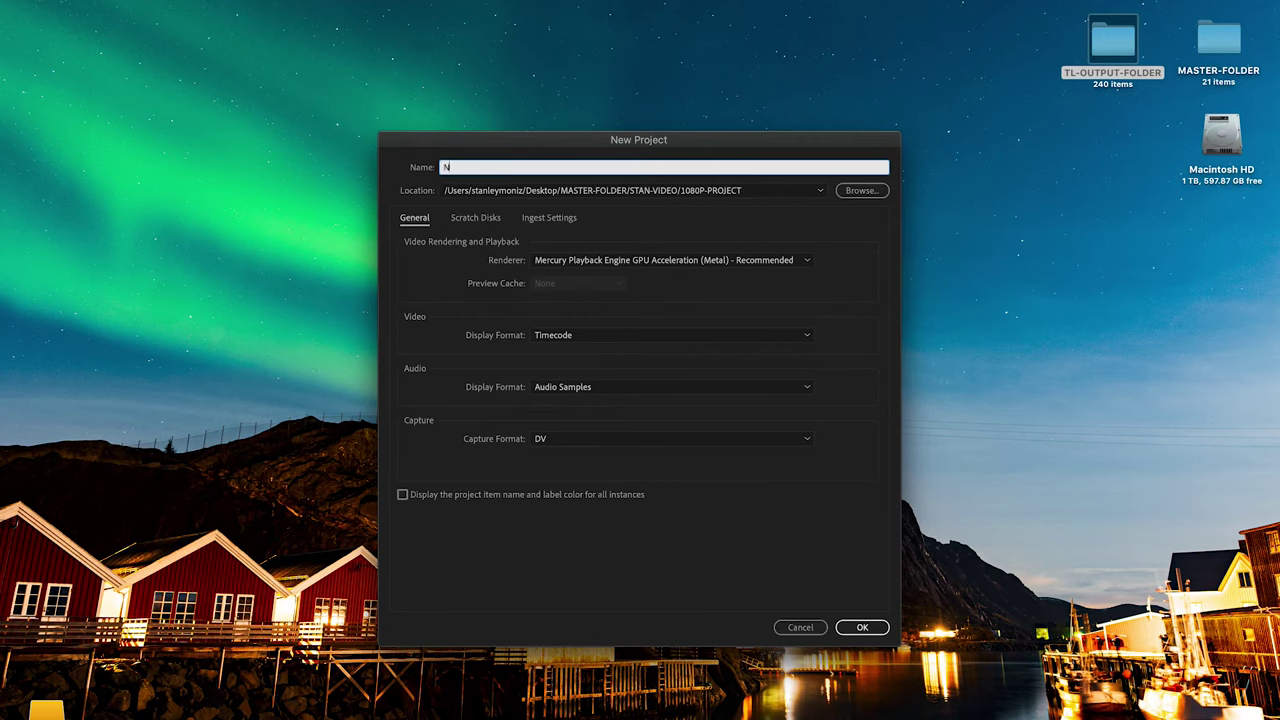
pyautogui.write('ORTHERN-LIGHTS-TIME-LAPSE')
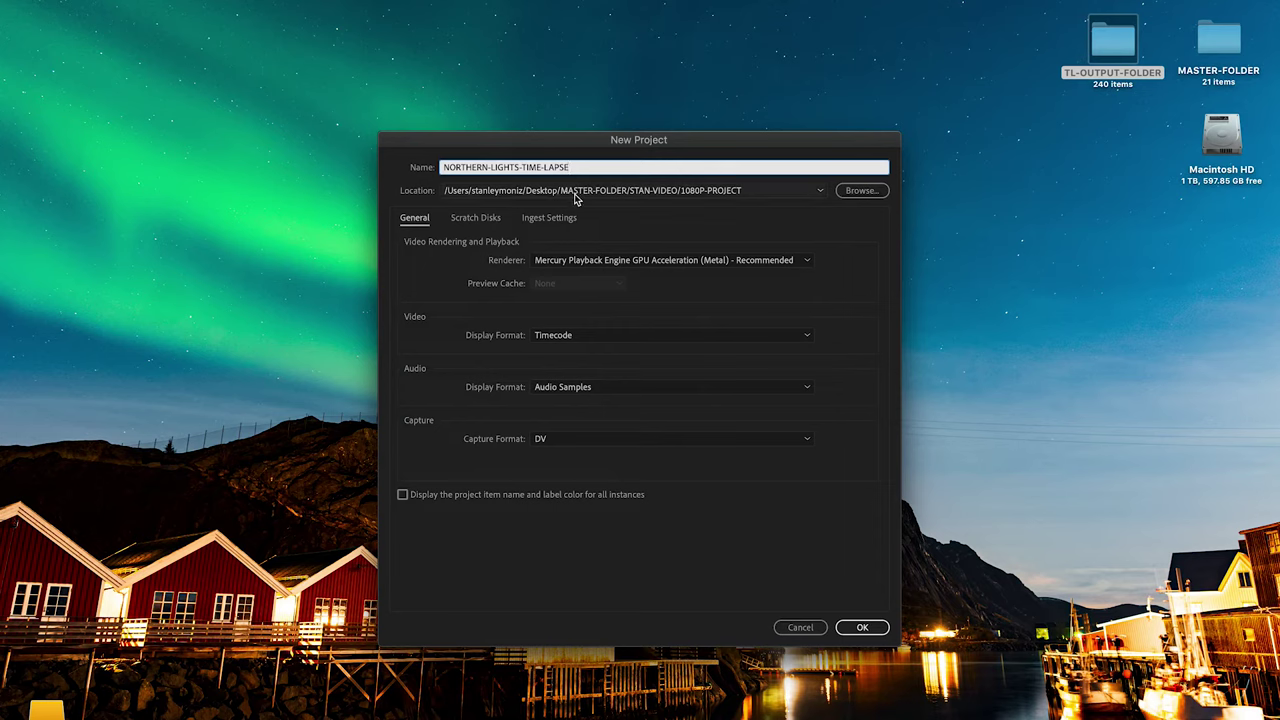
pyautogui.click(862, 627)
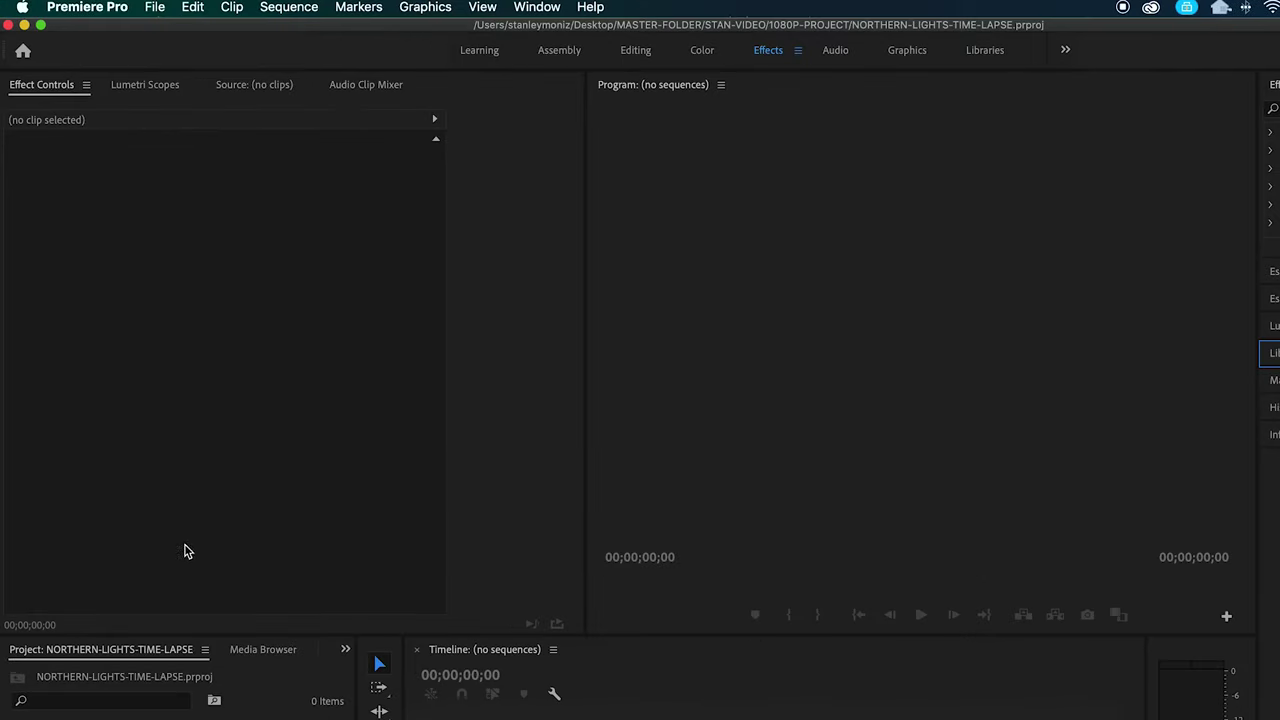
# Start a new sequence from the DSLR 1080p24 preset and name it 4K-TIME-LAPSE.
pyautogui.click(157, 8)
pyautogui.moveTo(163, 30)
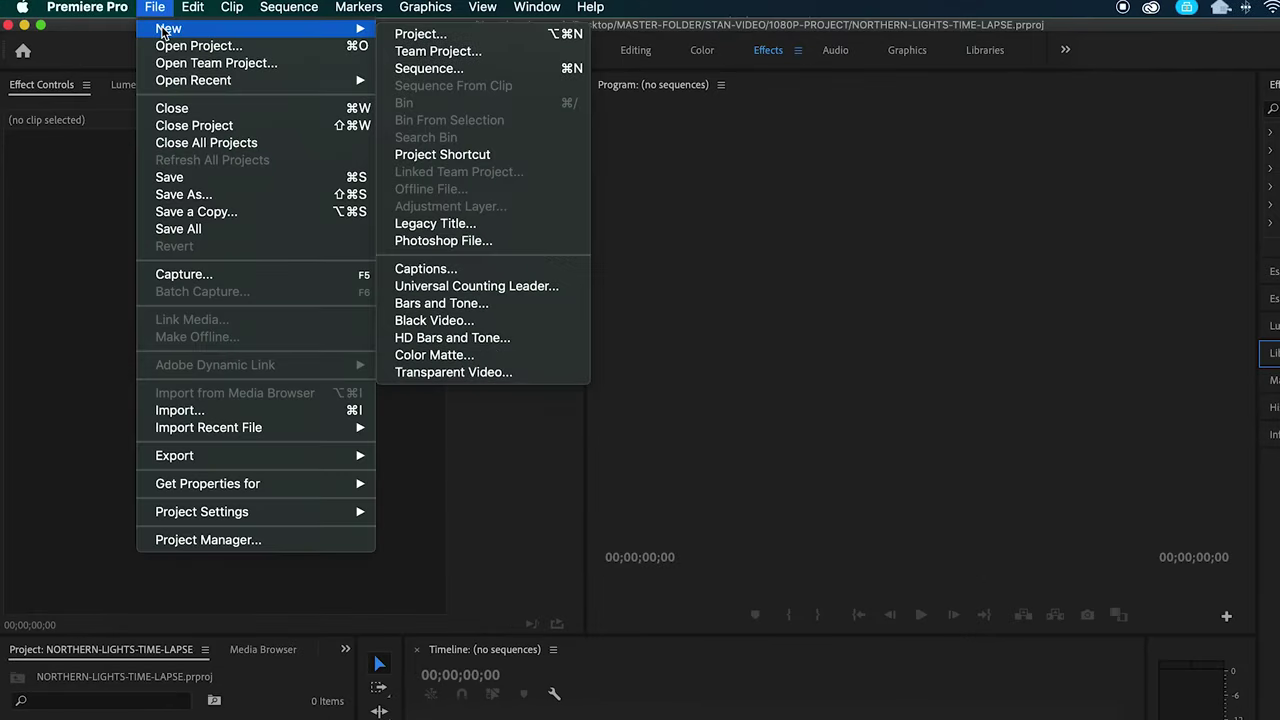
pyautogui.click(430, 68)
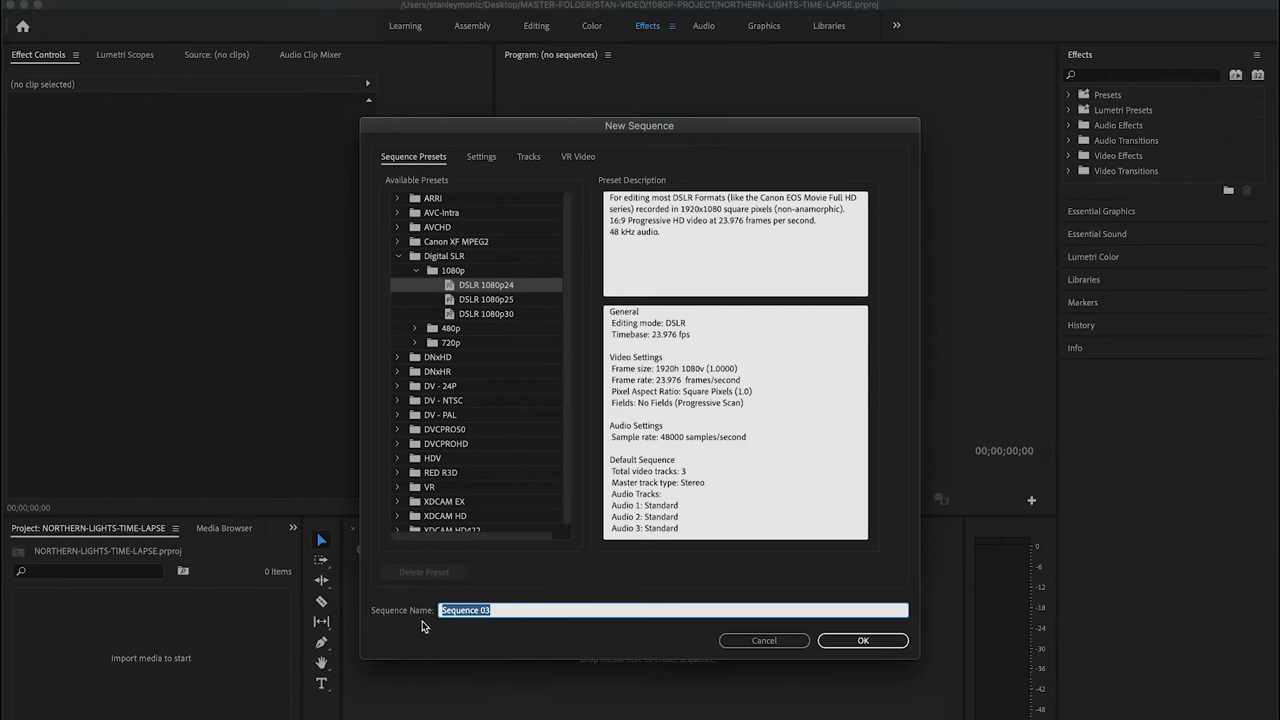
pyautogui.moveTo(522, 608); pyautogui.dragTo(447, 607)
pyautogui.write('4K-TIME-LAPSE')
# Set the sequence frame size to 3840 × 2160 in Settings and create it.
pyautogui.click(482, 158)
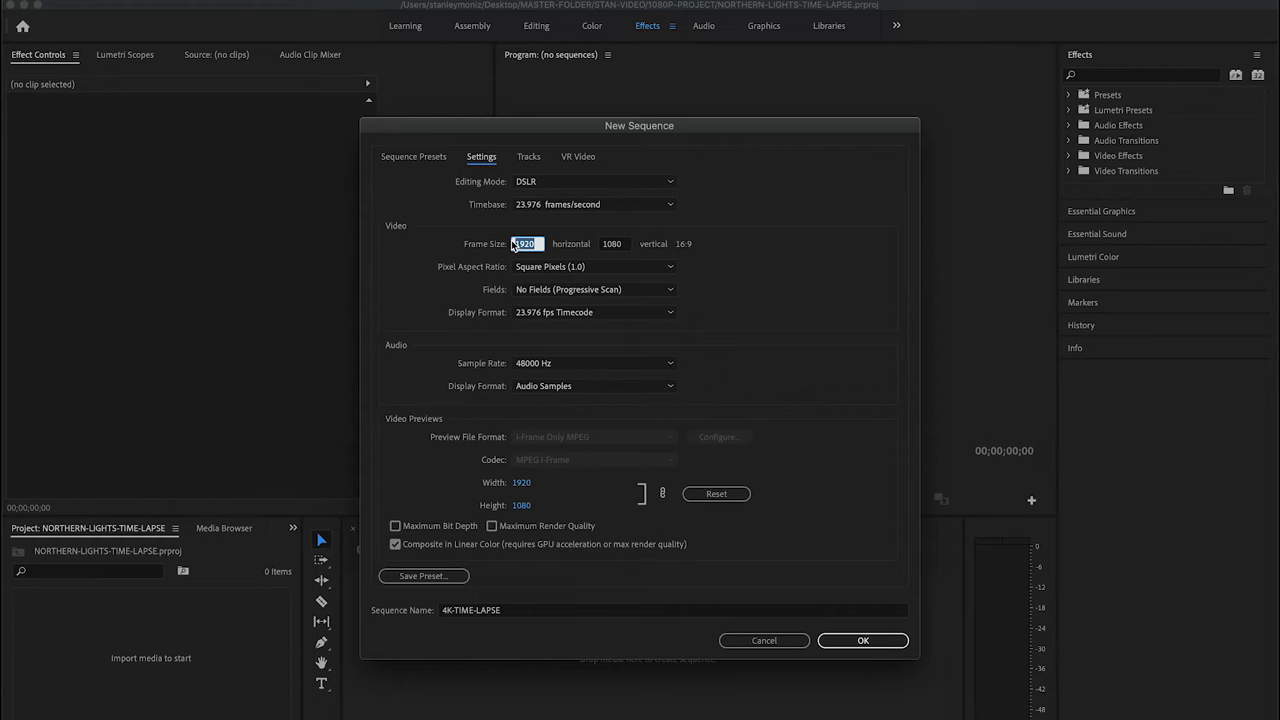
pyautogui.write('3840')
pyautogui.click(612, 246)
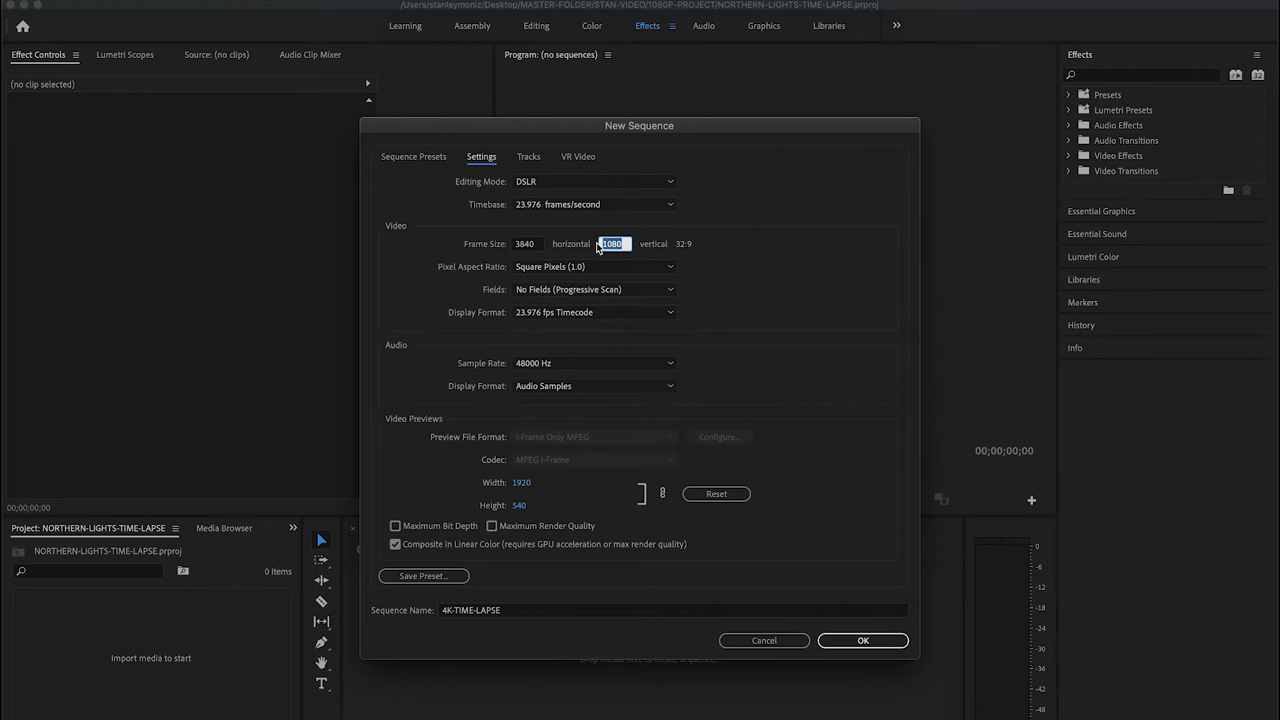
pyautogui.write('2160')
pyautogui.click(864, 641)
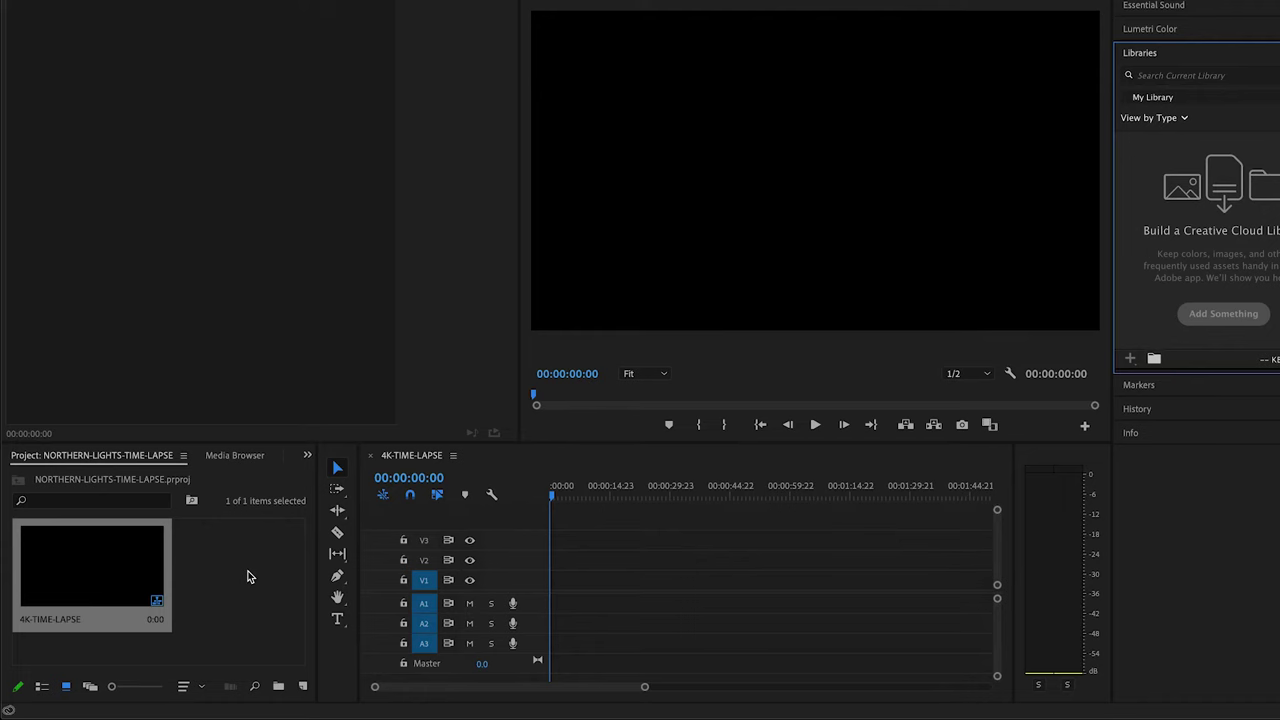
# Import DSC00027.jpg from TL-OUTPUT-FOLDER with Image Sequence enabled.
pyautogui.doubleClick(249, 577)
pyautogui.click(406, 162)
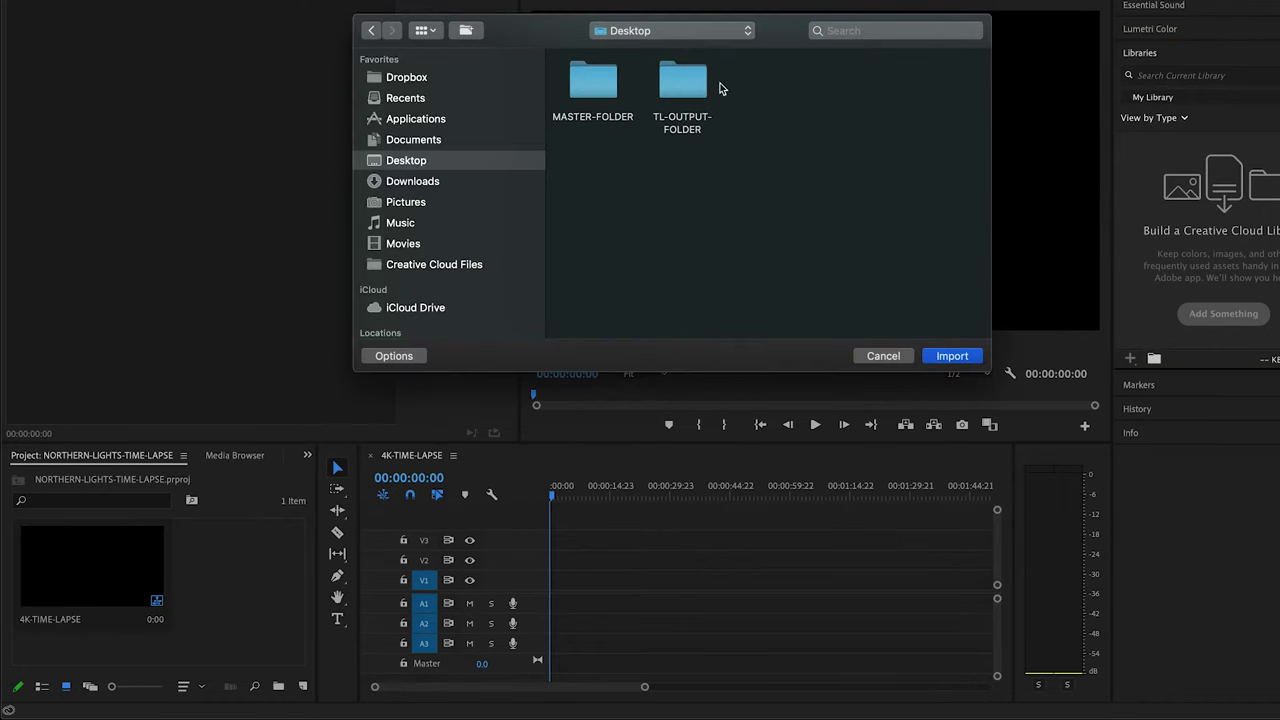
pyautogui.click(683, 88)
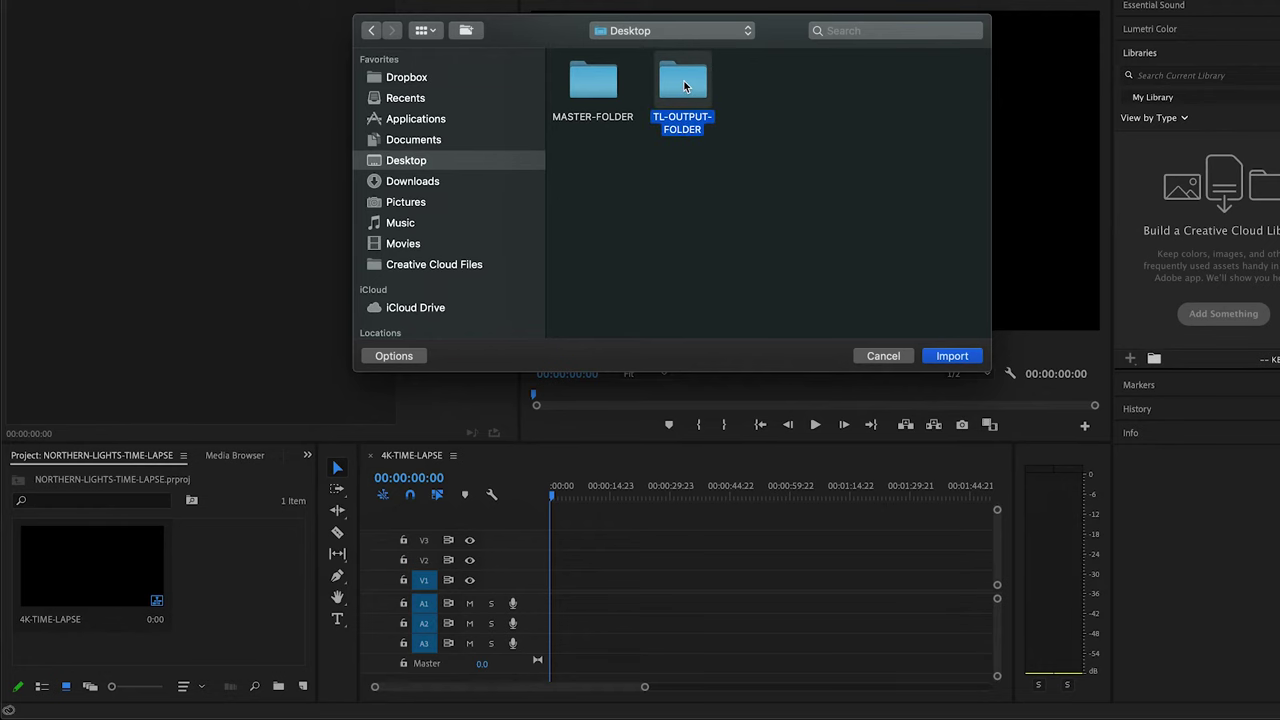
pyautogui.doubleClick(684, 81)
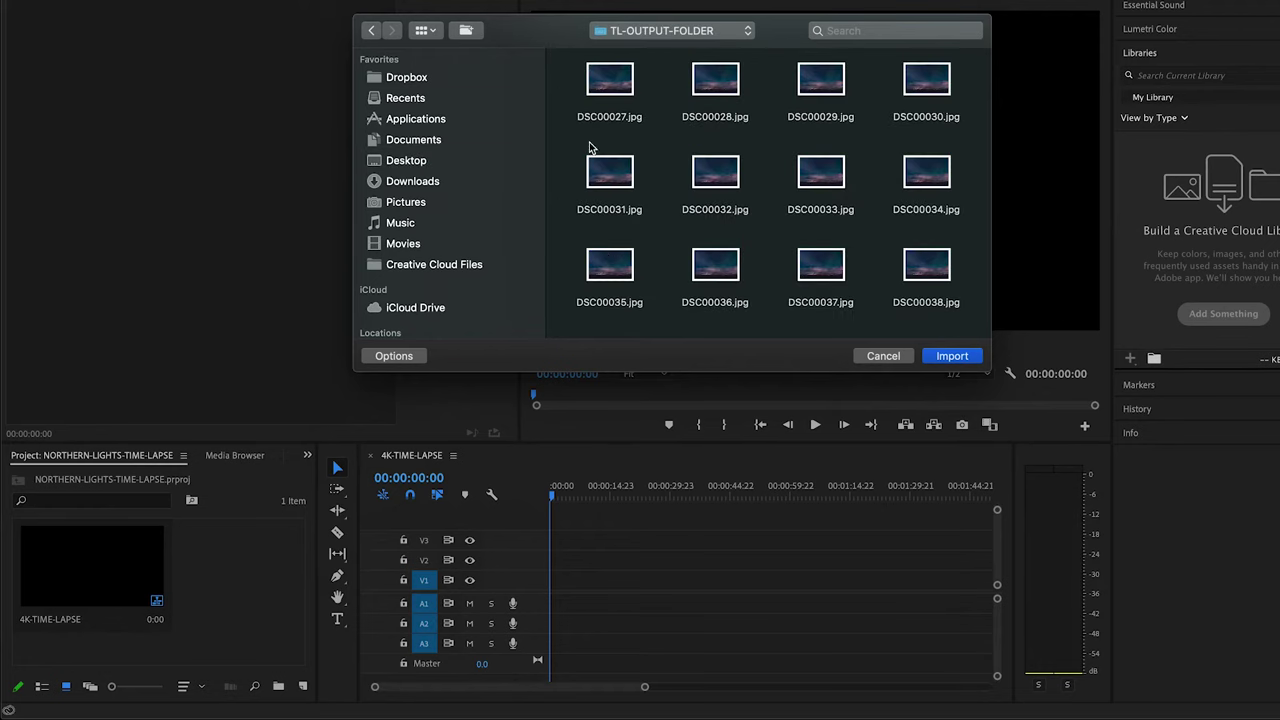
pyautogui.click(615, 93)
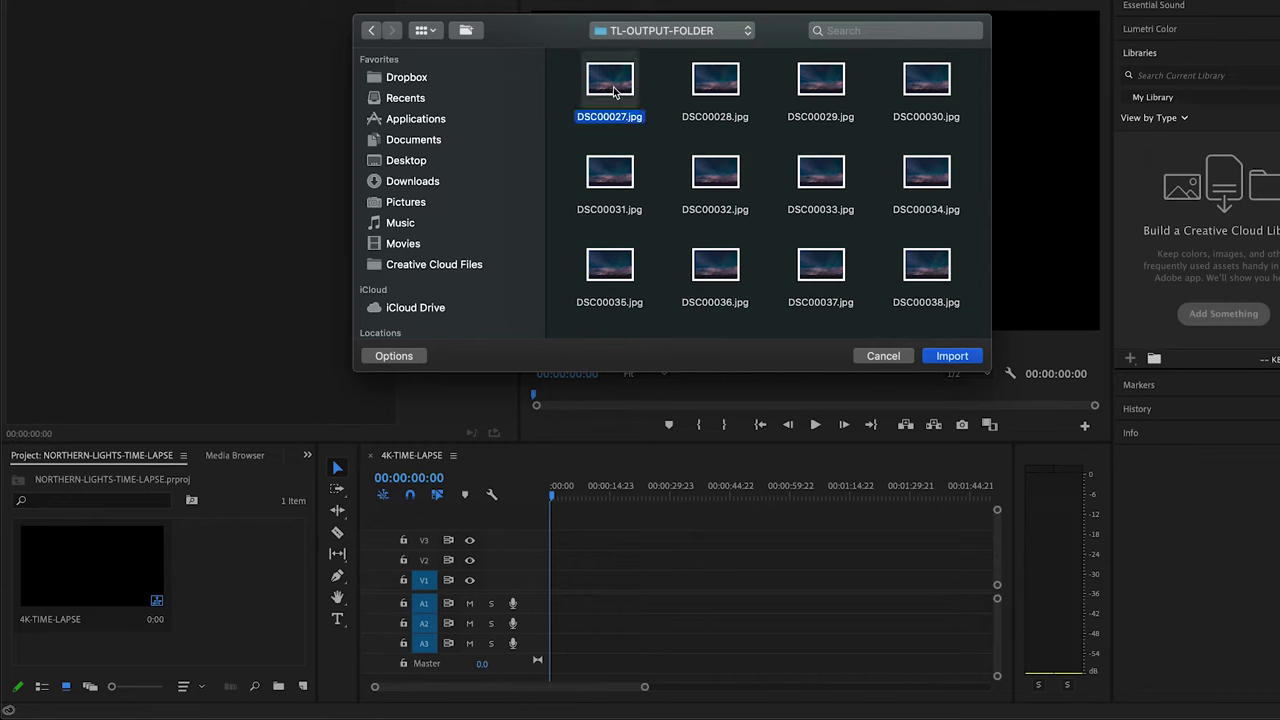
pyautogui.click(394, 356)
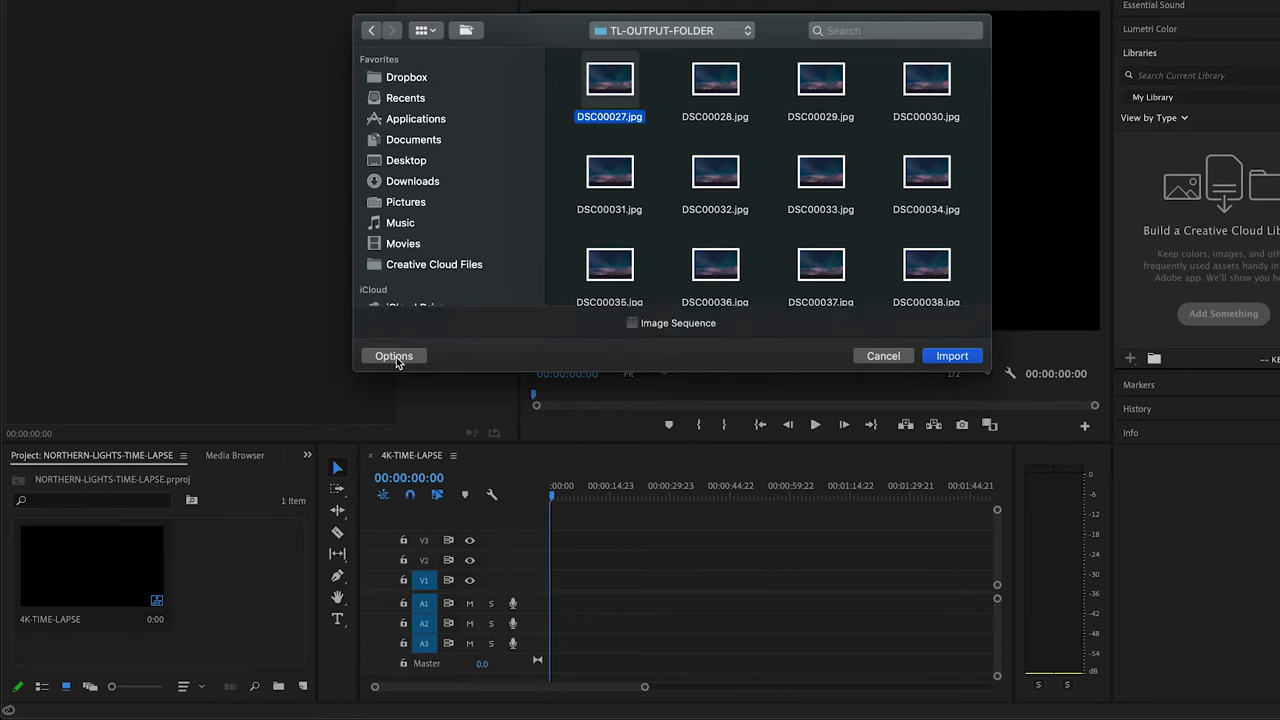
pyautogui.click(632, 324)
pyautogui.click(955, 360)
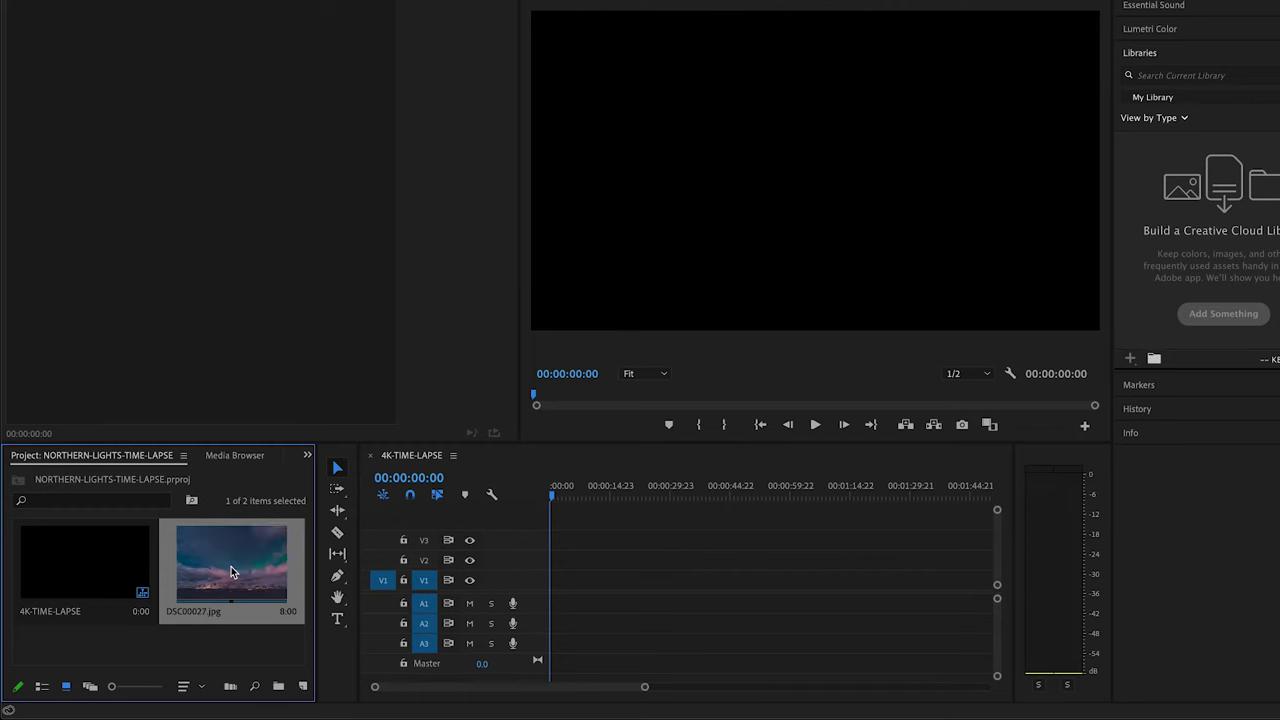
# Drag only the DSC00027.jpg video onto V1 and keep the existing sequence settings.
pyautogui.doubleClick(231, 566)
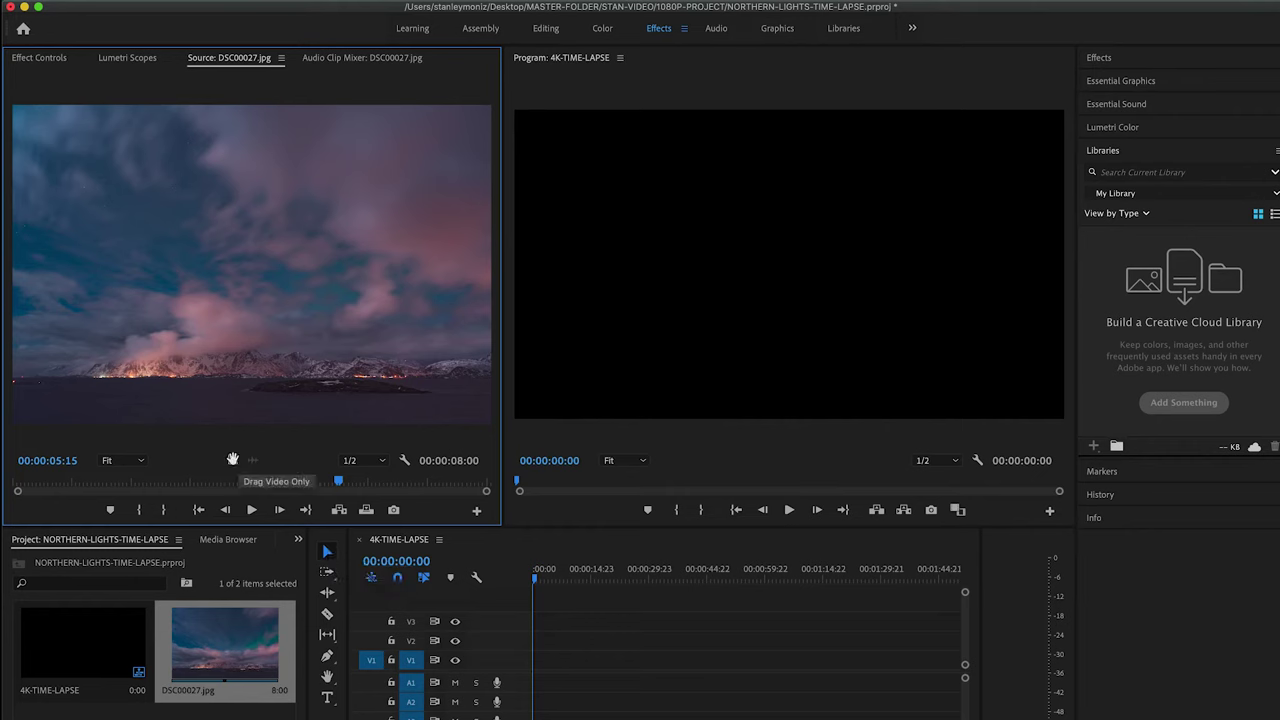
pyautogui.moveTo(232, 459); pyautogui.dragTo(575, 660)
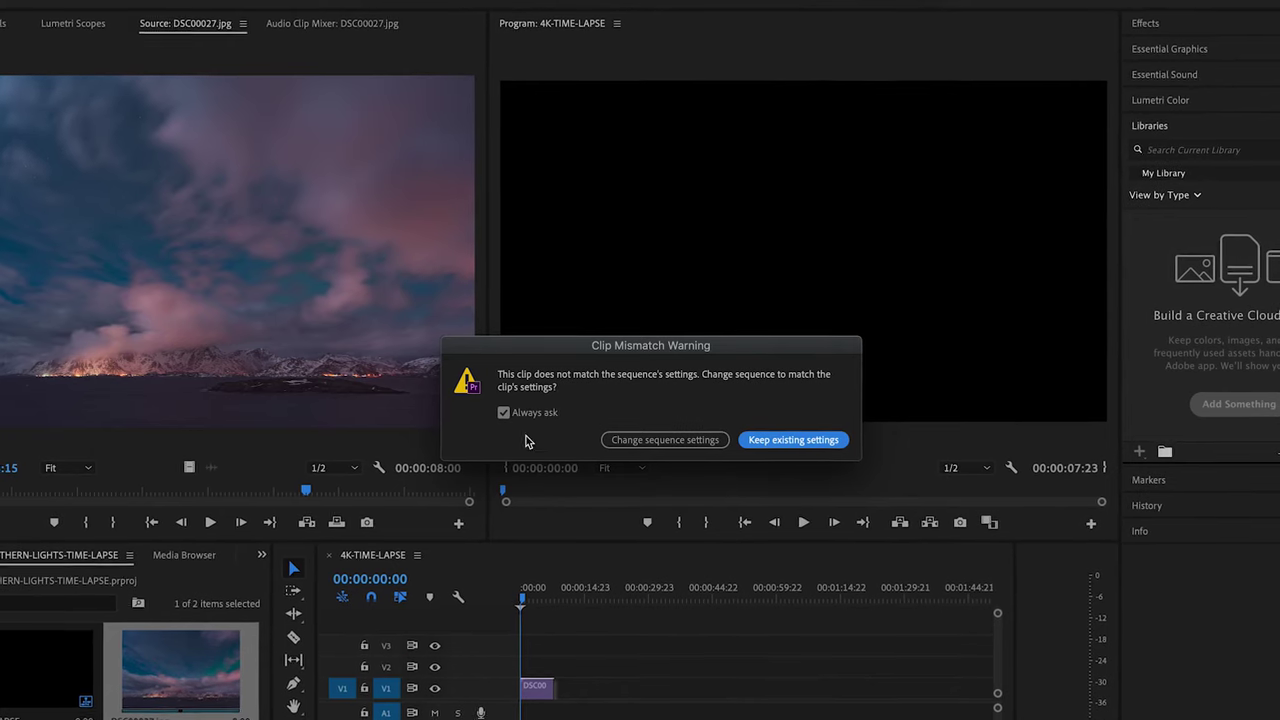
pyautogui.click(799, 445)
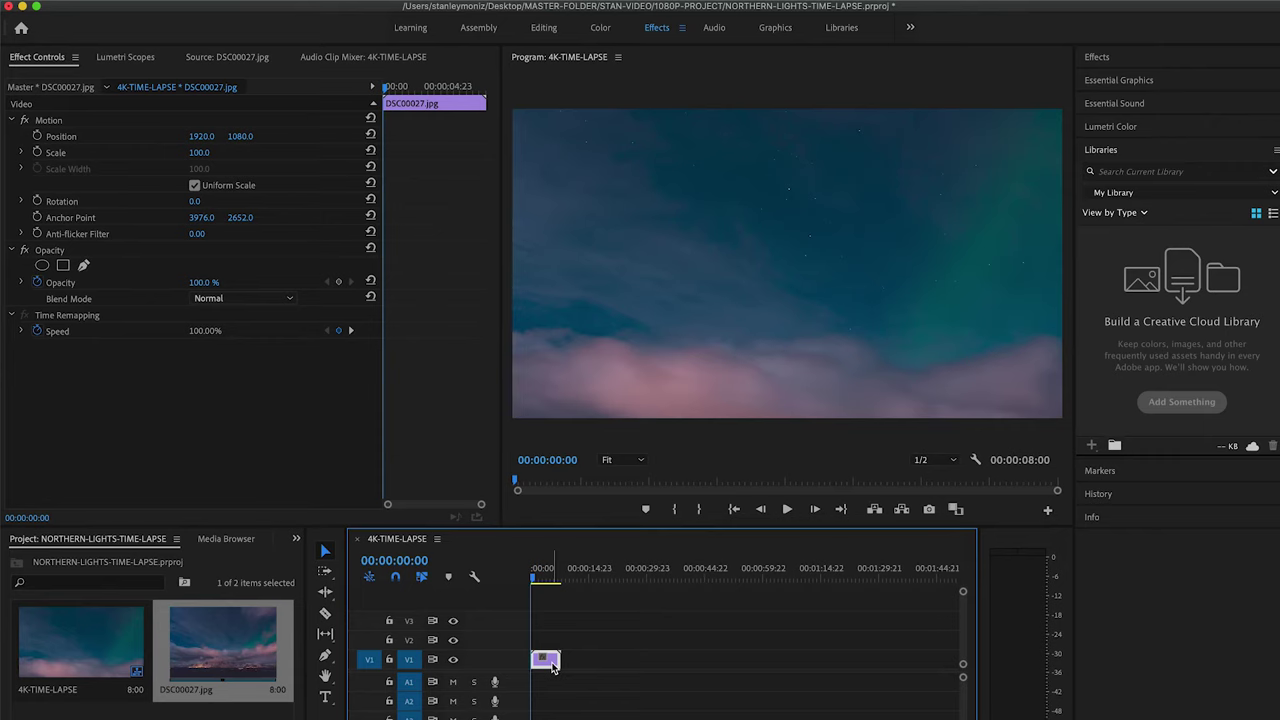
# In Effect Controls Motion, set the clip's Scale to 52 and Position Y to 963.
pyautogui.doubleClick(552, 664)
pyautogui.click(543, 576)
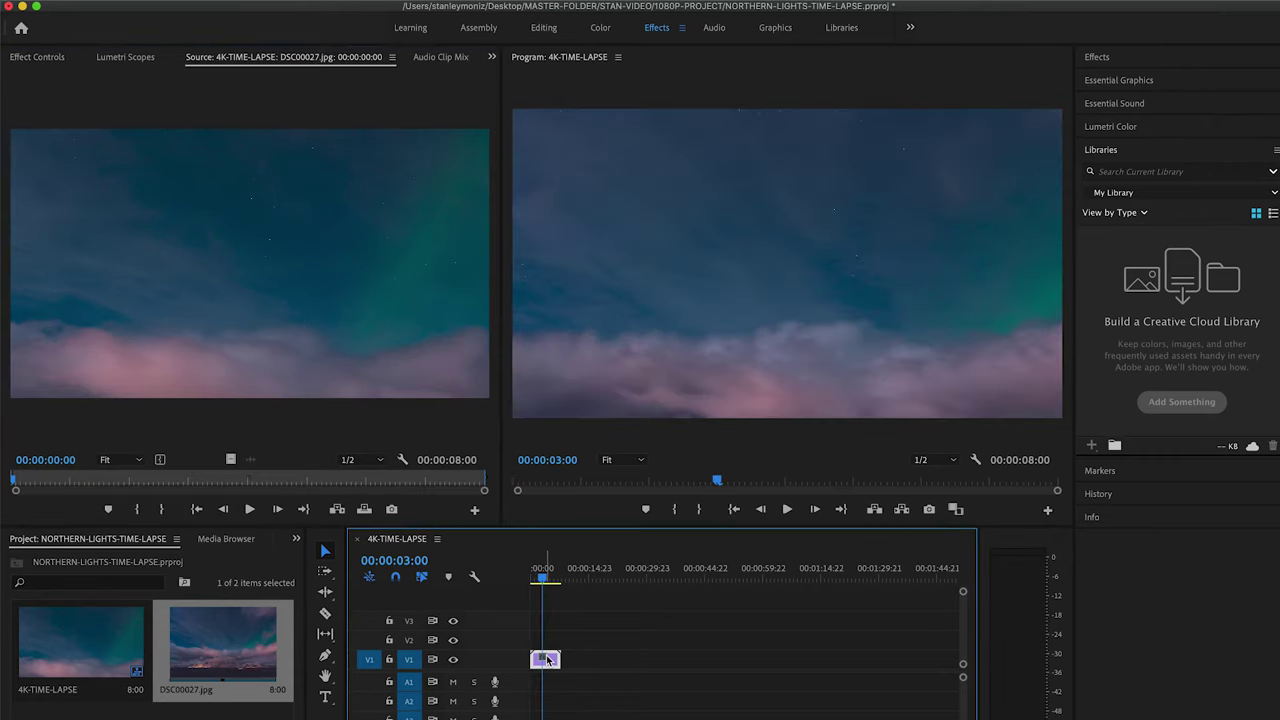
pyautogui.click(44, 59)
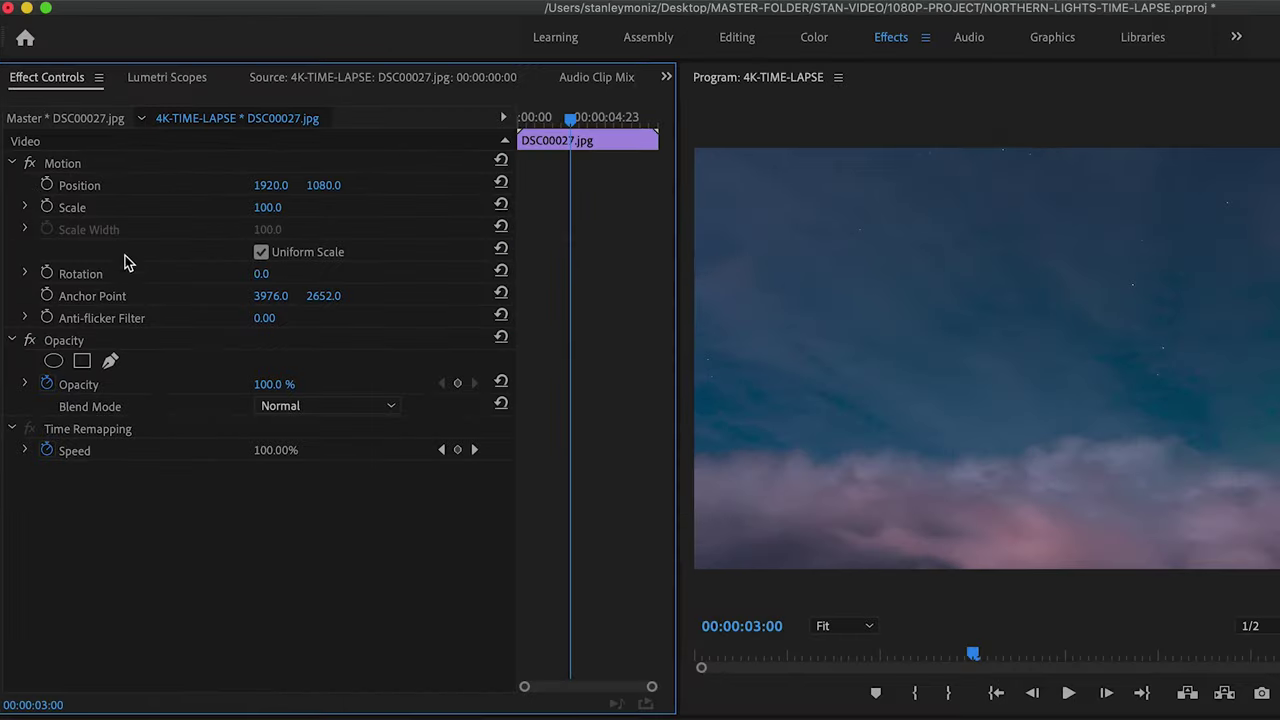
pyautogui.moveTo(268, 213); pyautogui.dragTo(227, 207)
pyautogui.click(263, 207)
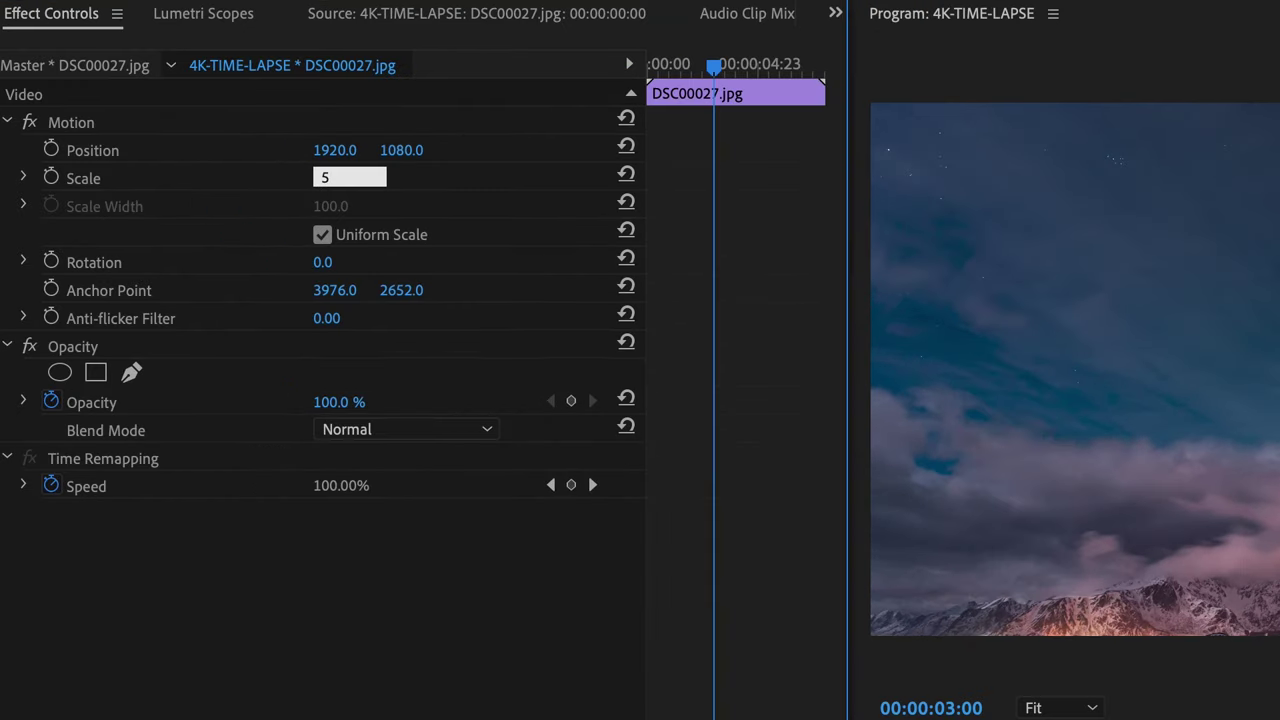
pyautogui.press('BackSpace')
pyautogui.write('52')
pyautogui.press('Return')
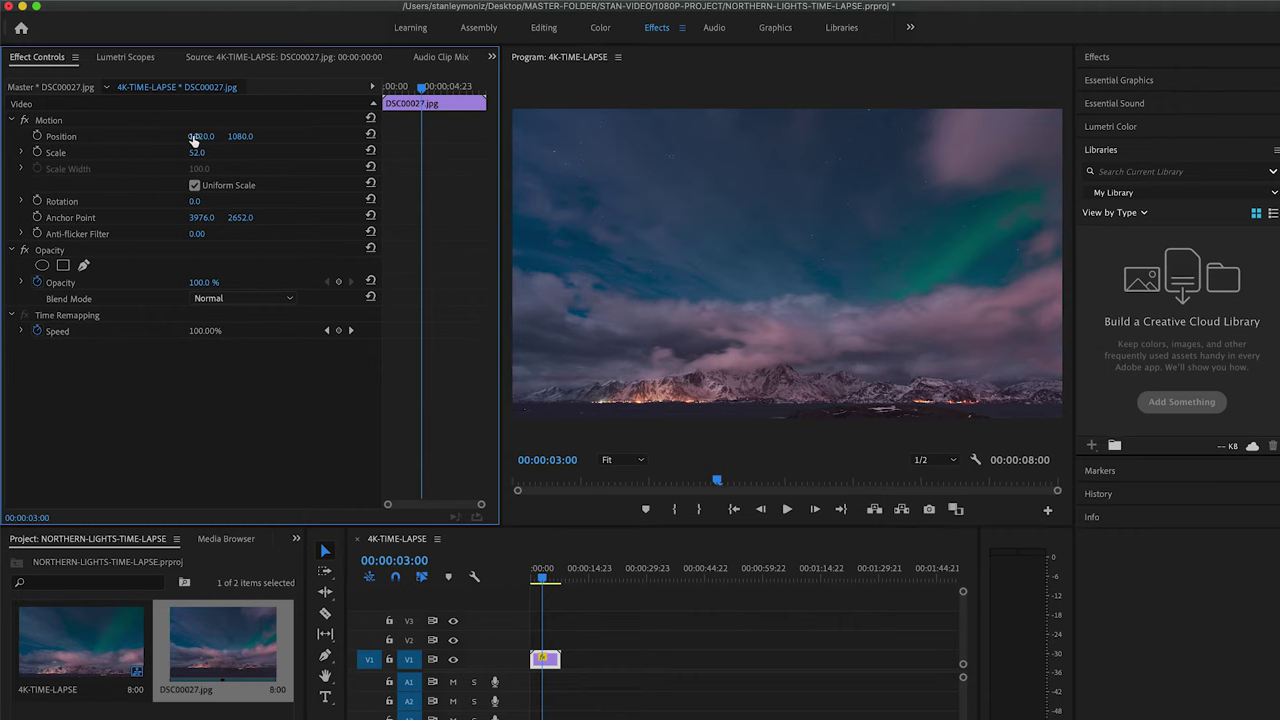
pyautogui.moveTo(243, 137); pyautogui.dragTo(210, 137)
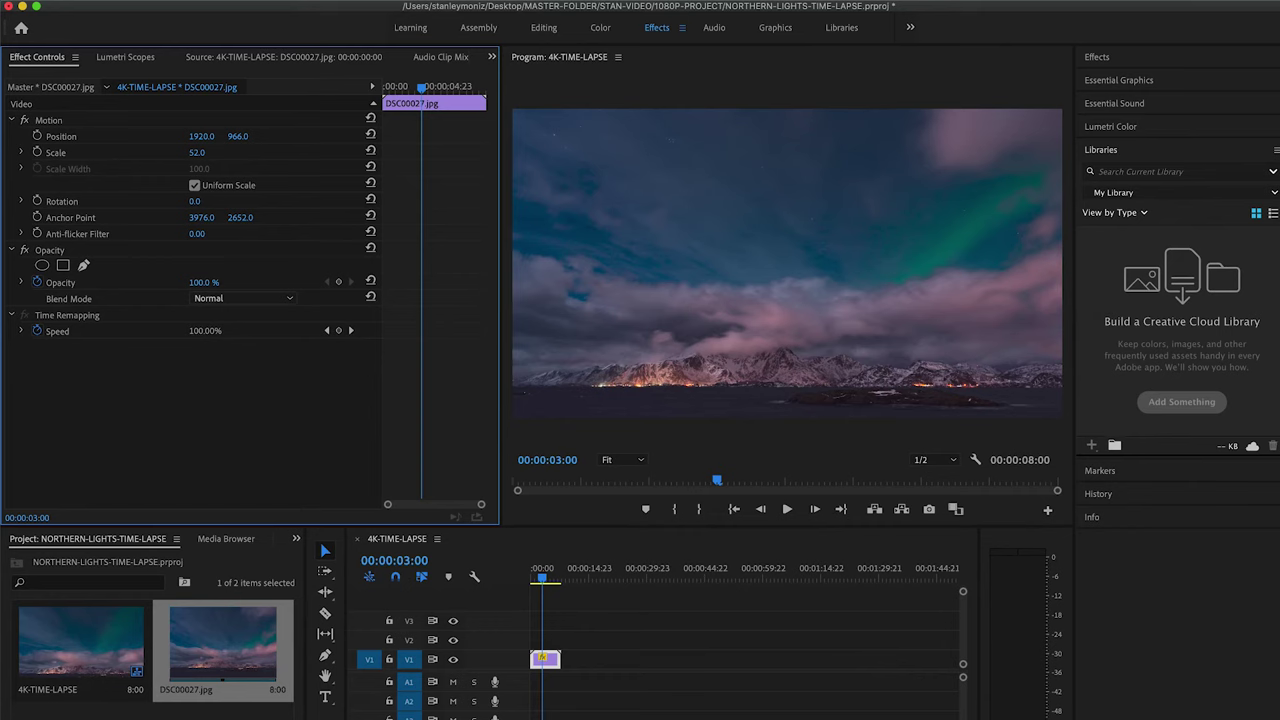
pyautogui.press('Home')
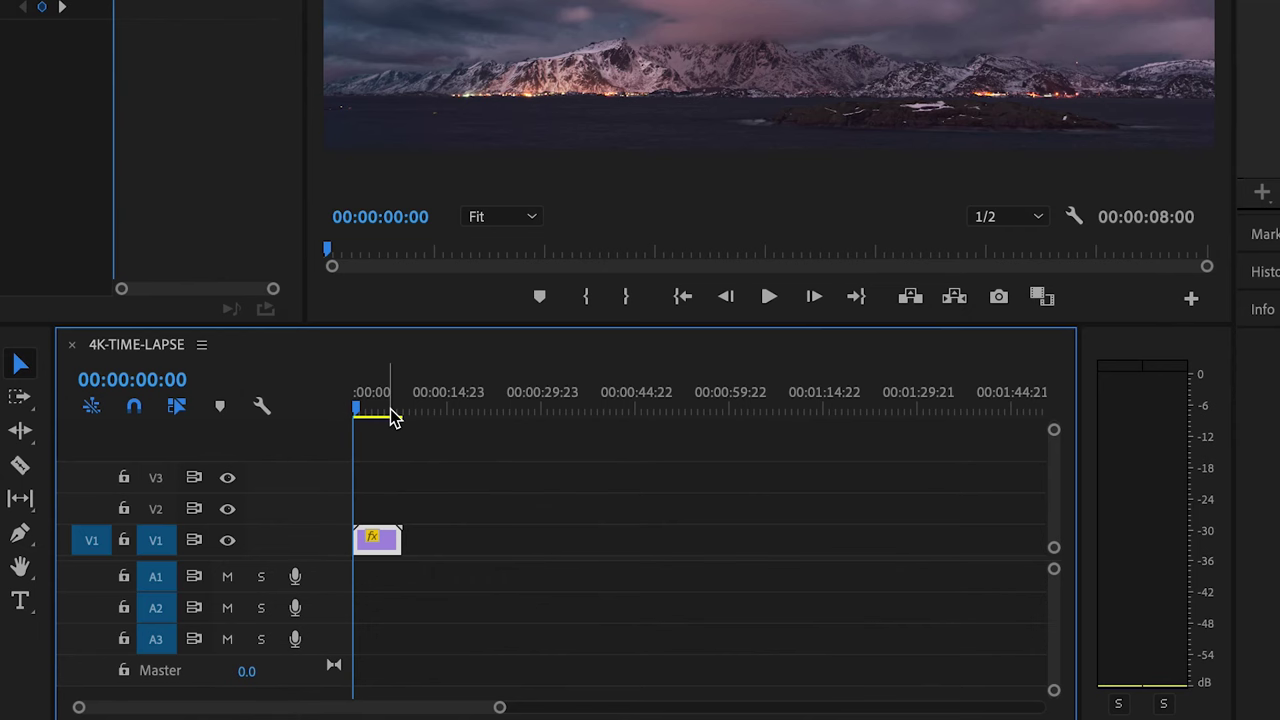
# Set In and Out points on 4K-TIME-LAPSE spanning the full time-lapse clip.
pyautogui.press('i')
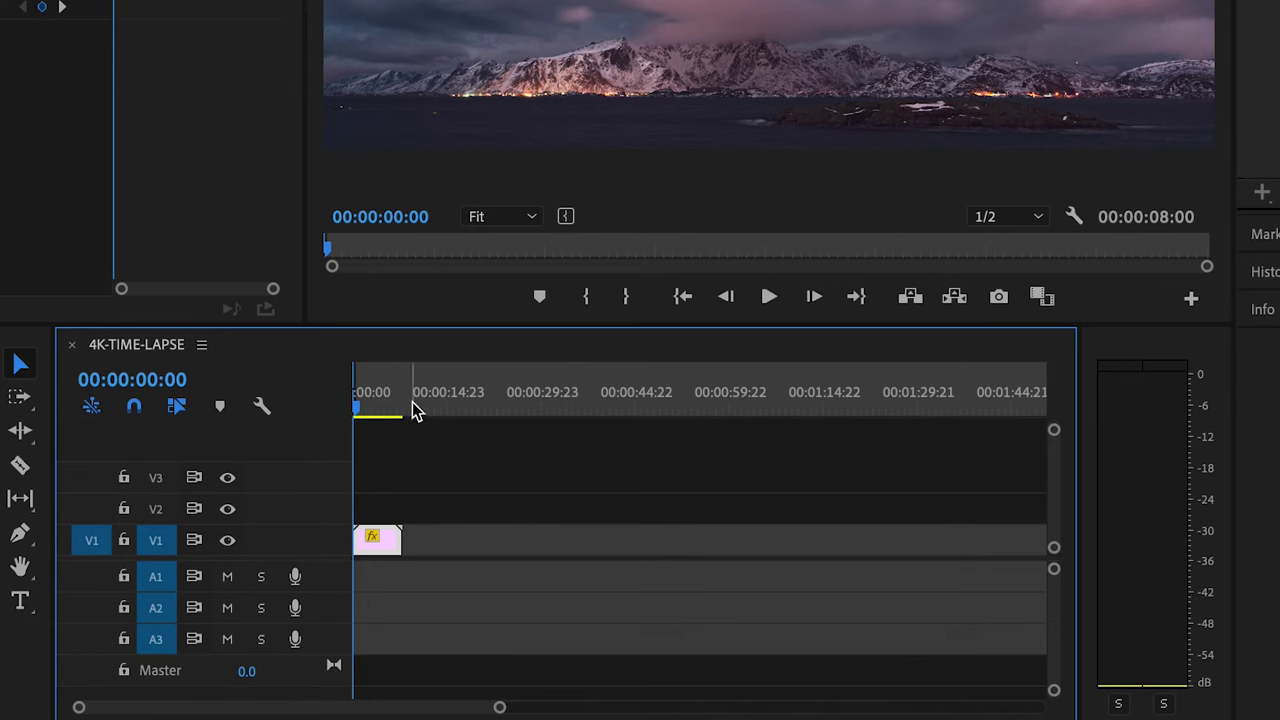
pyautogui.click(411, 407)
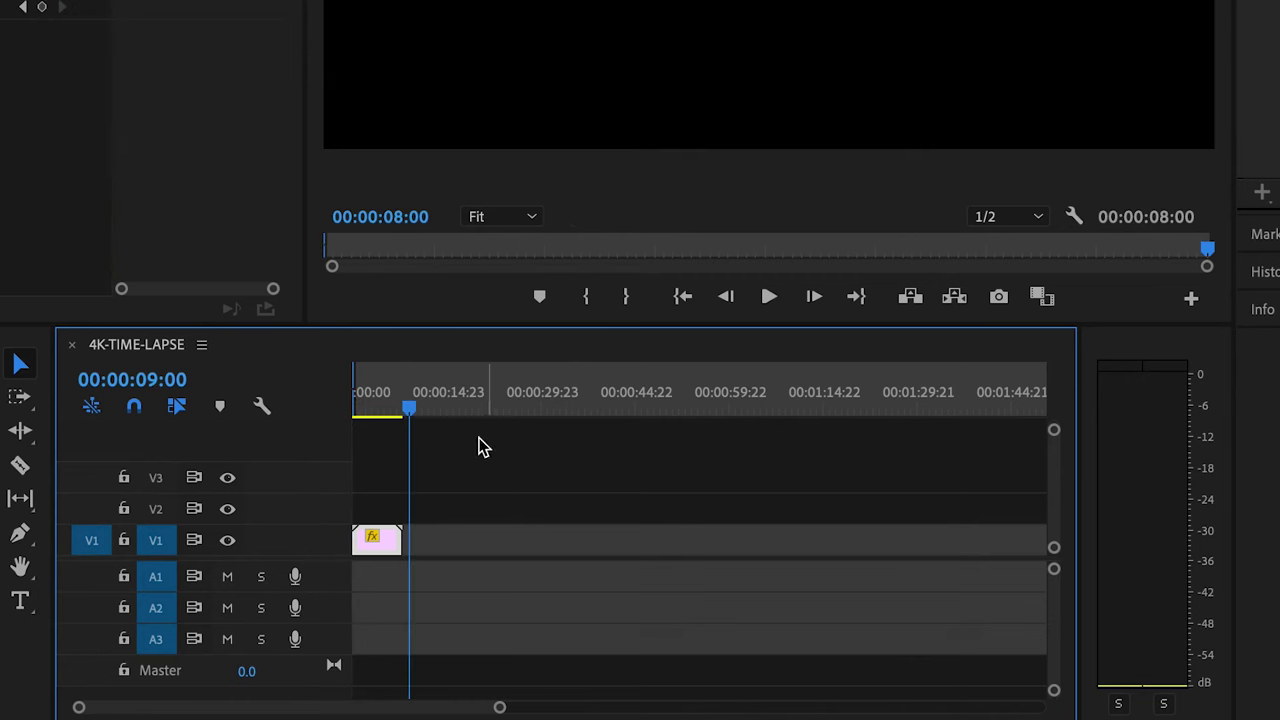
pyautogui.moveTo(497, 710); pyautogui.dragTo(263, 707)
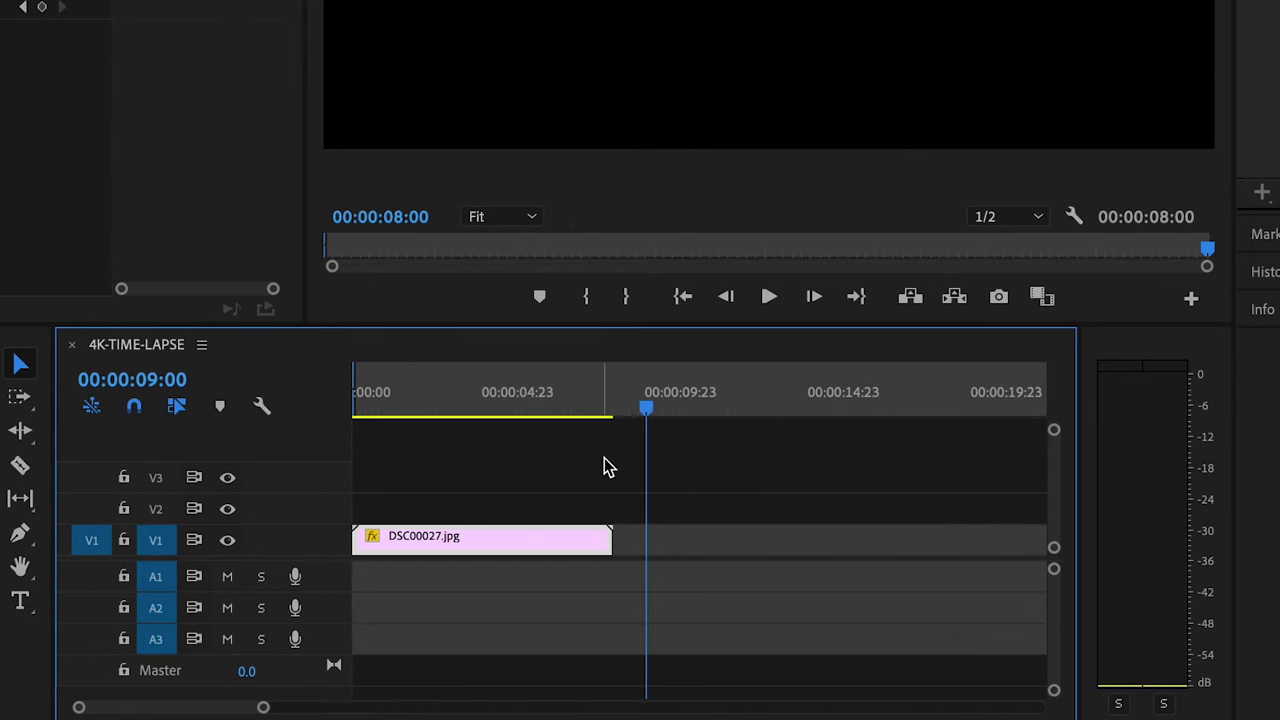
pyautogui.moveTo(646, 410); pyautogui.dragTo(589, 411)
pyautogui.press('o')
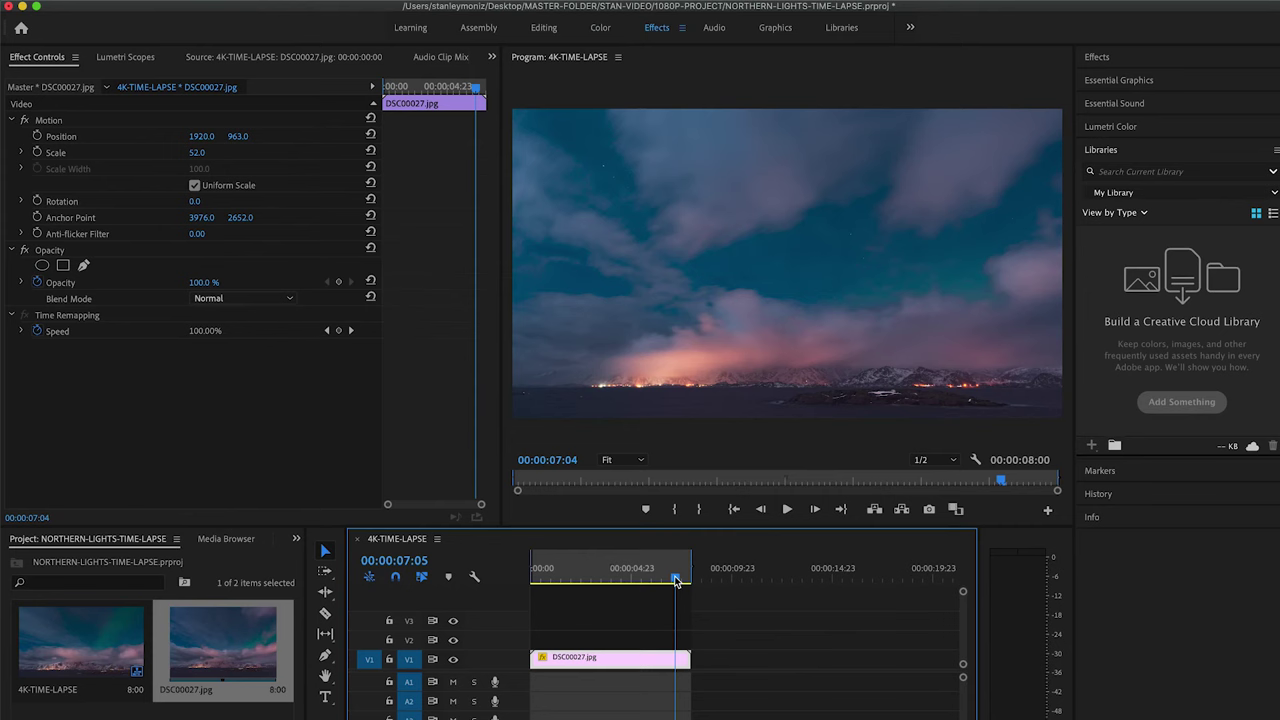
pyautogui.moveTo(676, 581); pyautogui.dragTo(600, 584)
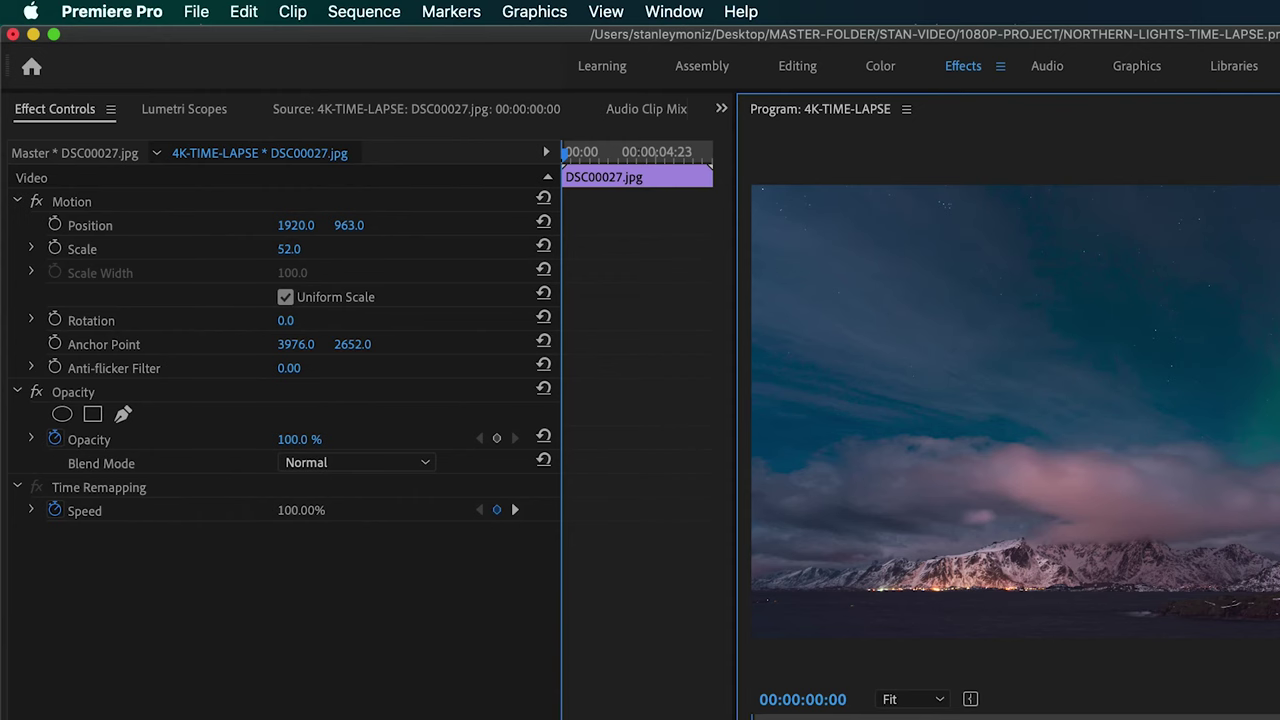
pyautogui.click(388, 12)
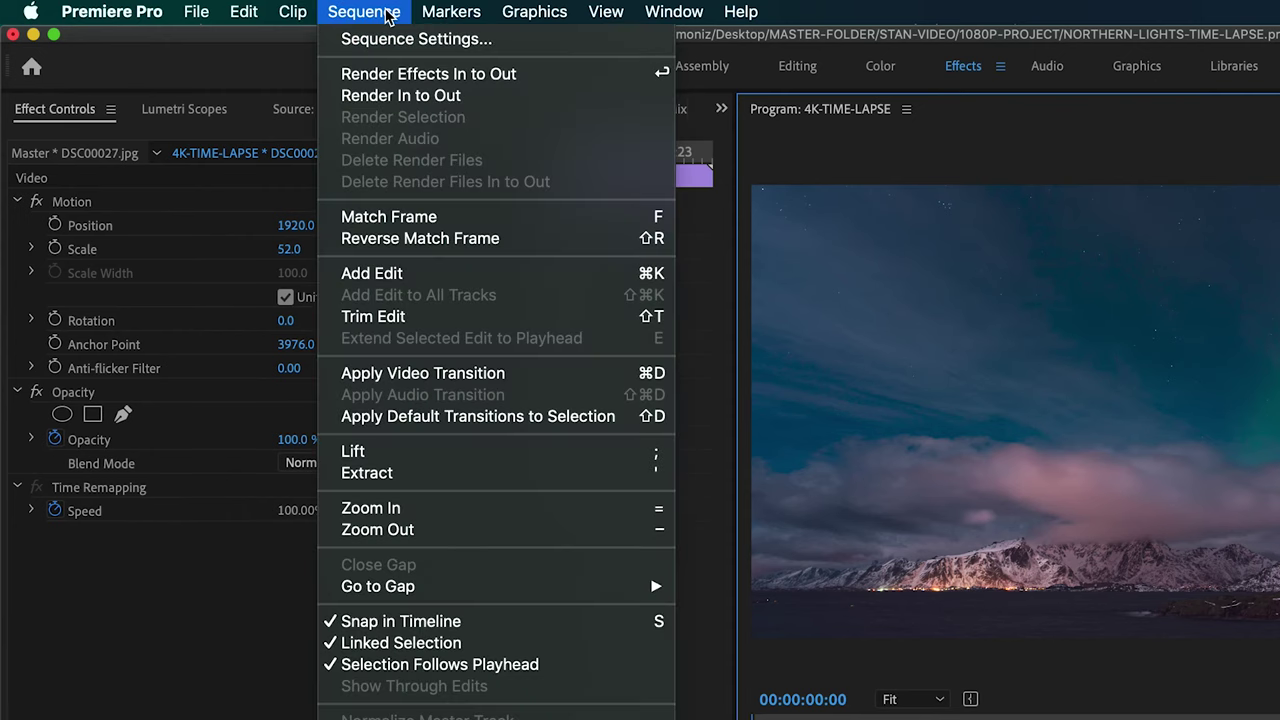
# Render In to Out, then play back the time-lapse in the Program monitor.
pyautogui.click(420, 96)
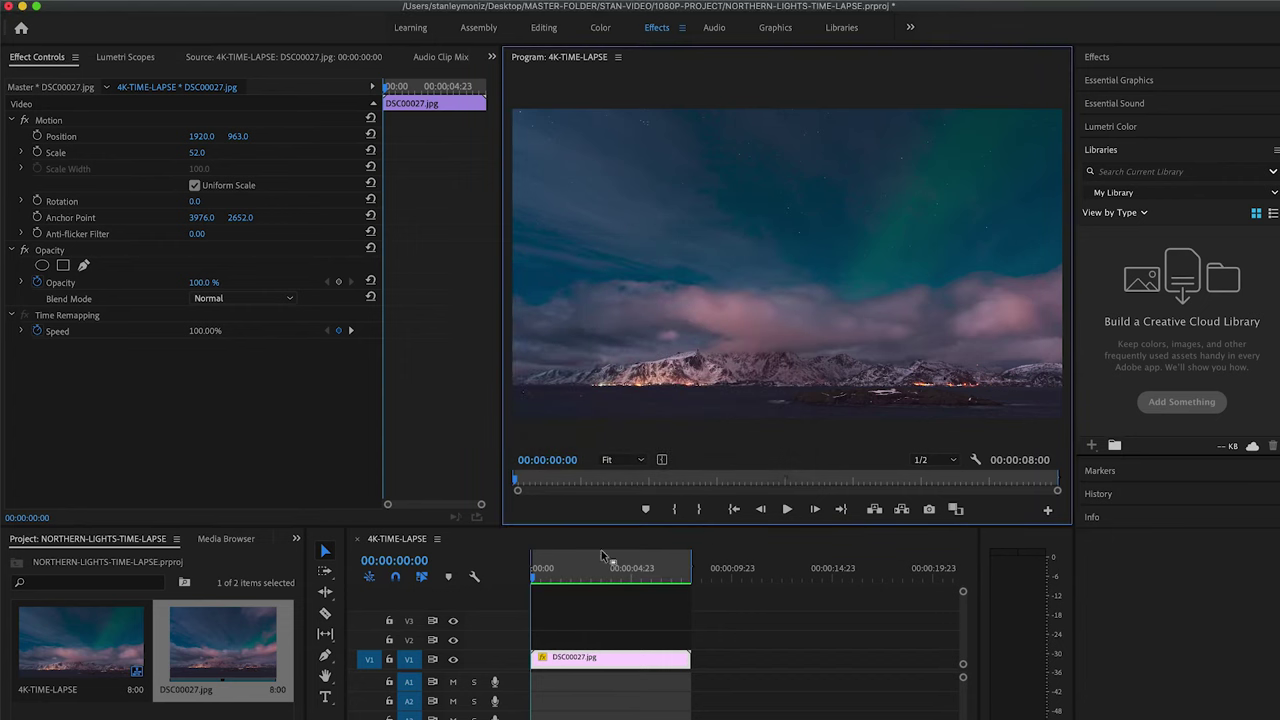
pyautogui.click(786, 510)
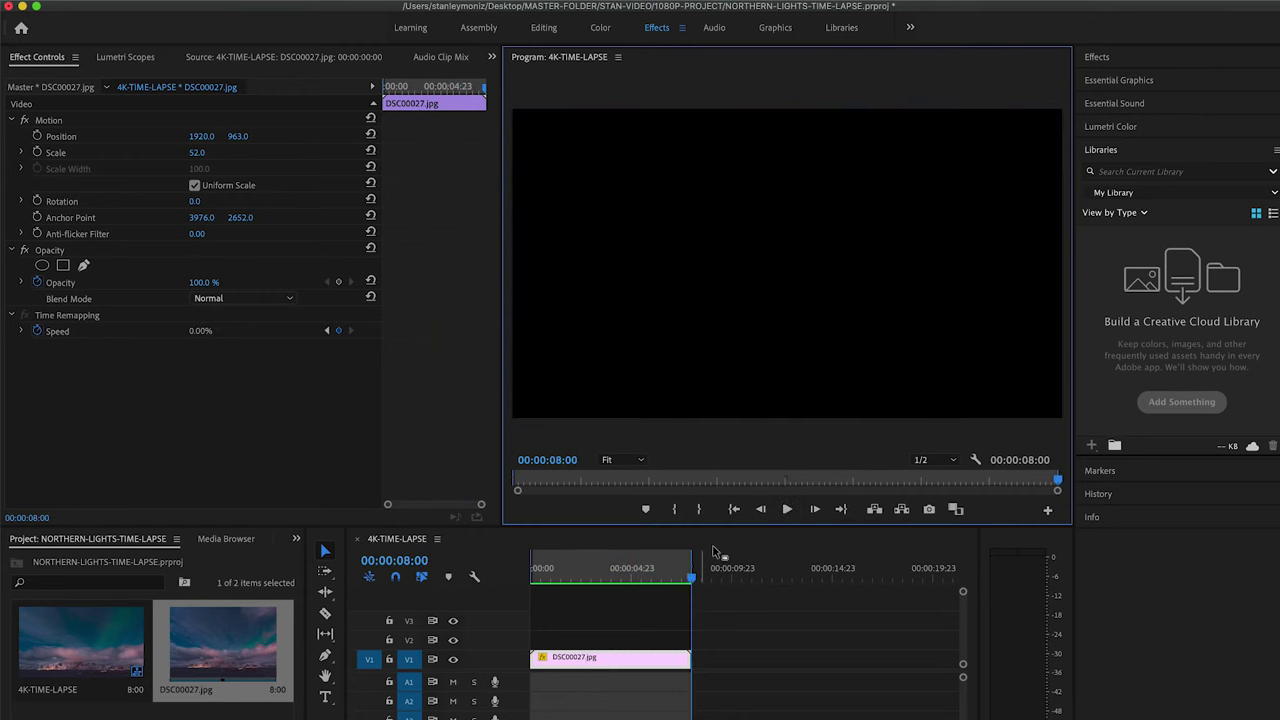
pyautogui.click(736, 512)
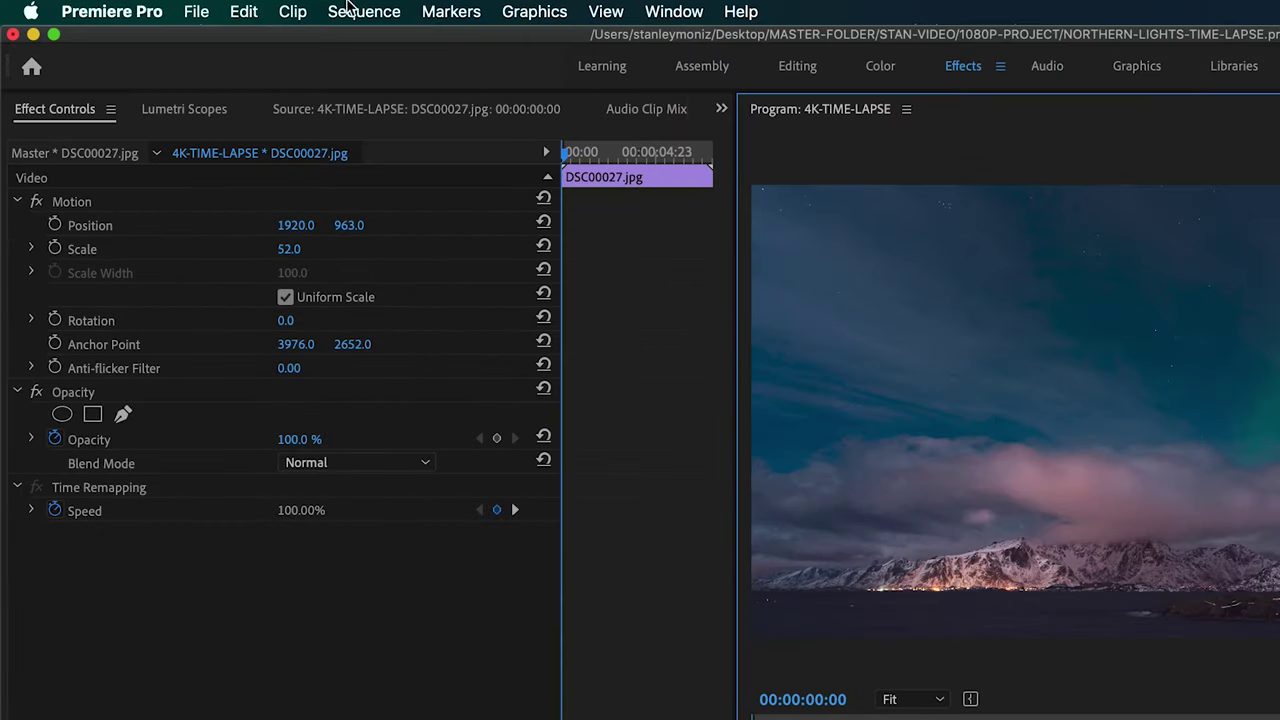
# Open Export Settings for 4K-TIME-LAPSE via File > Export > Media.
pyautogui.click(200, 14)
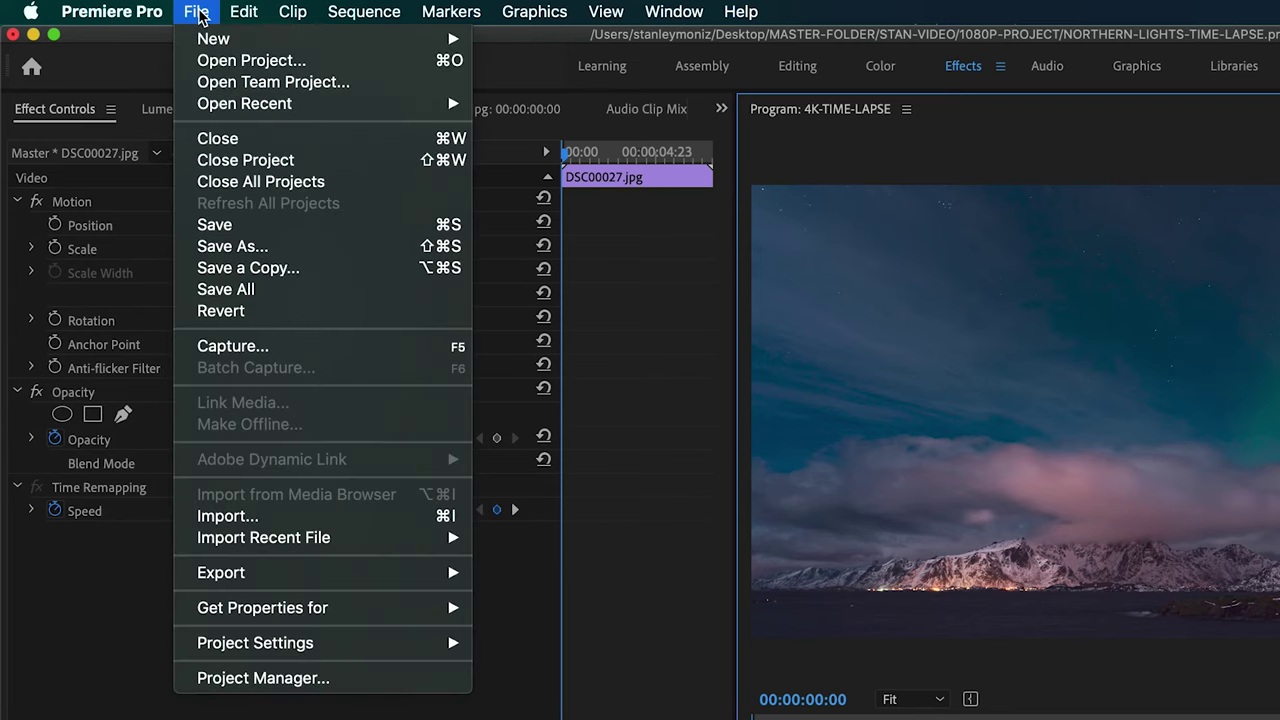
pyautogui.moveTo(358, 572)
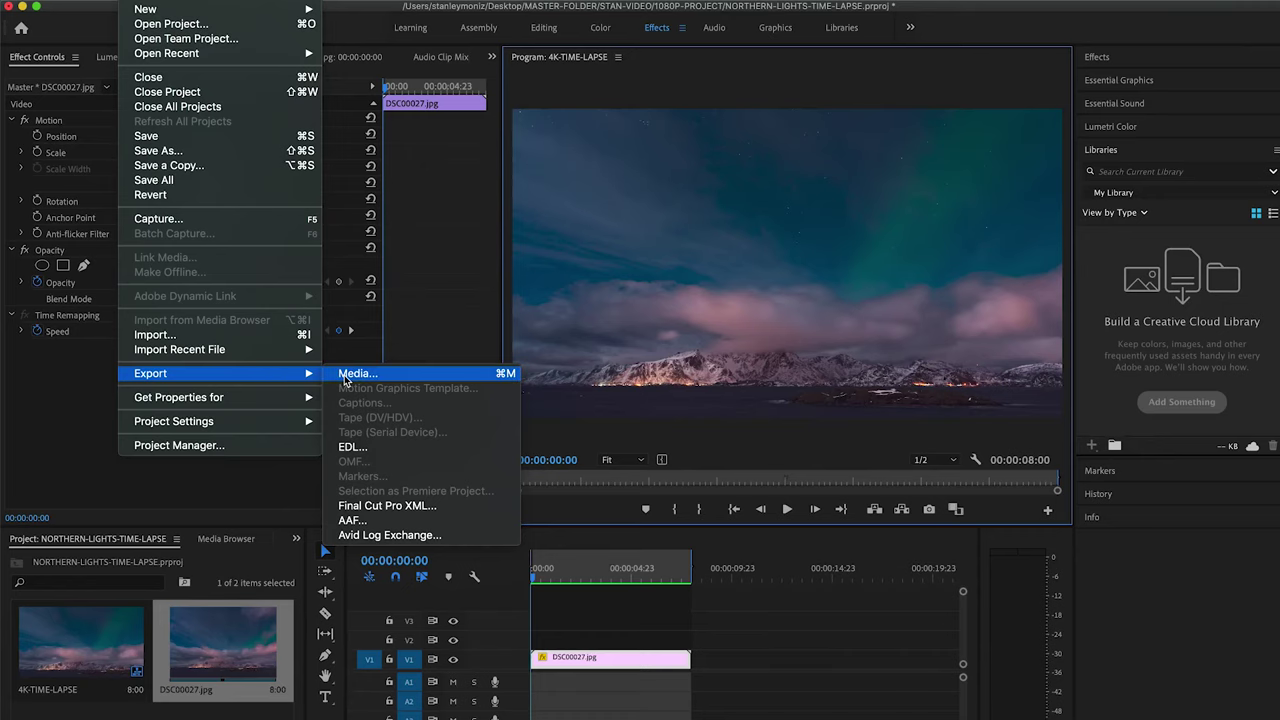
pyautogui.click(344, 375)
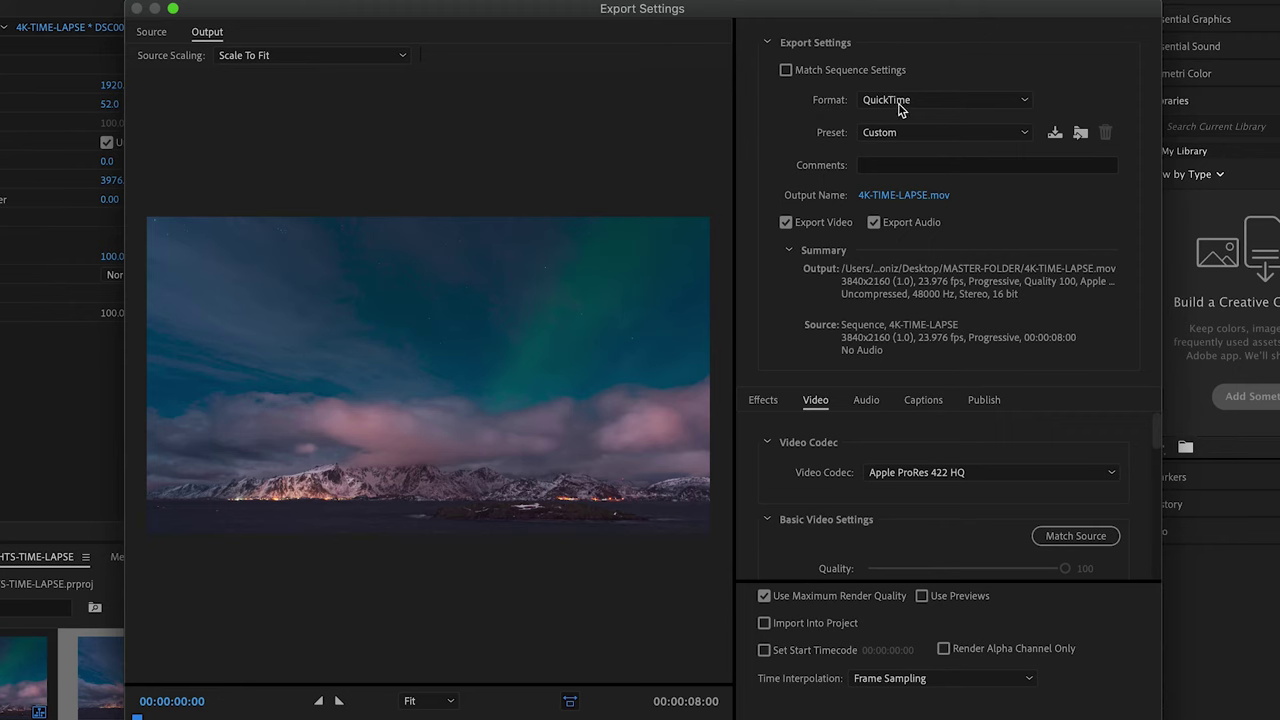
# Set the export format to QuickTime with the Apple ProRes 422 HQ preset.
pyautogui.click(938, 104)
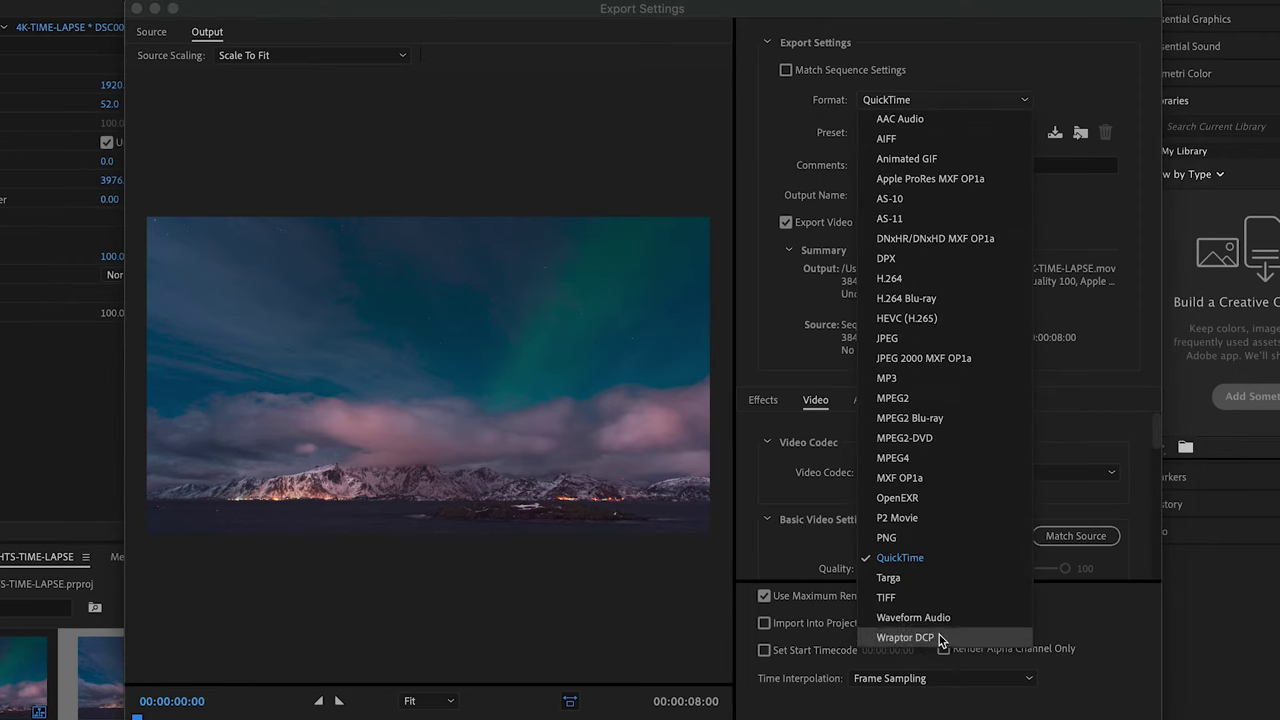
pyautogui.click(925, 558)
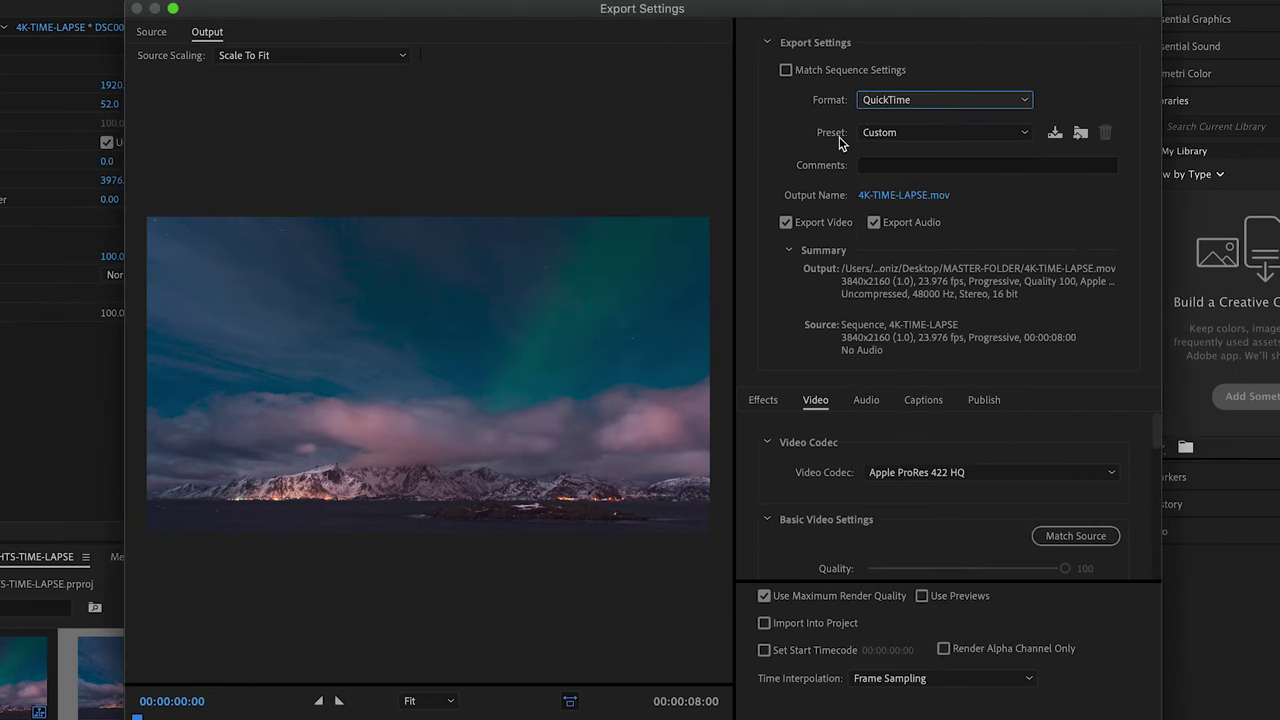
pyautogui.click(926, 137)
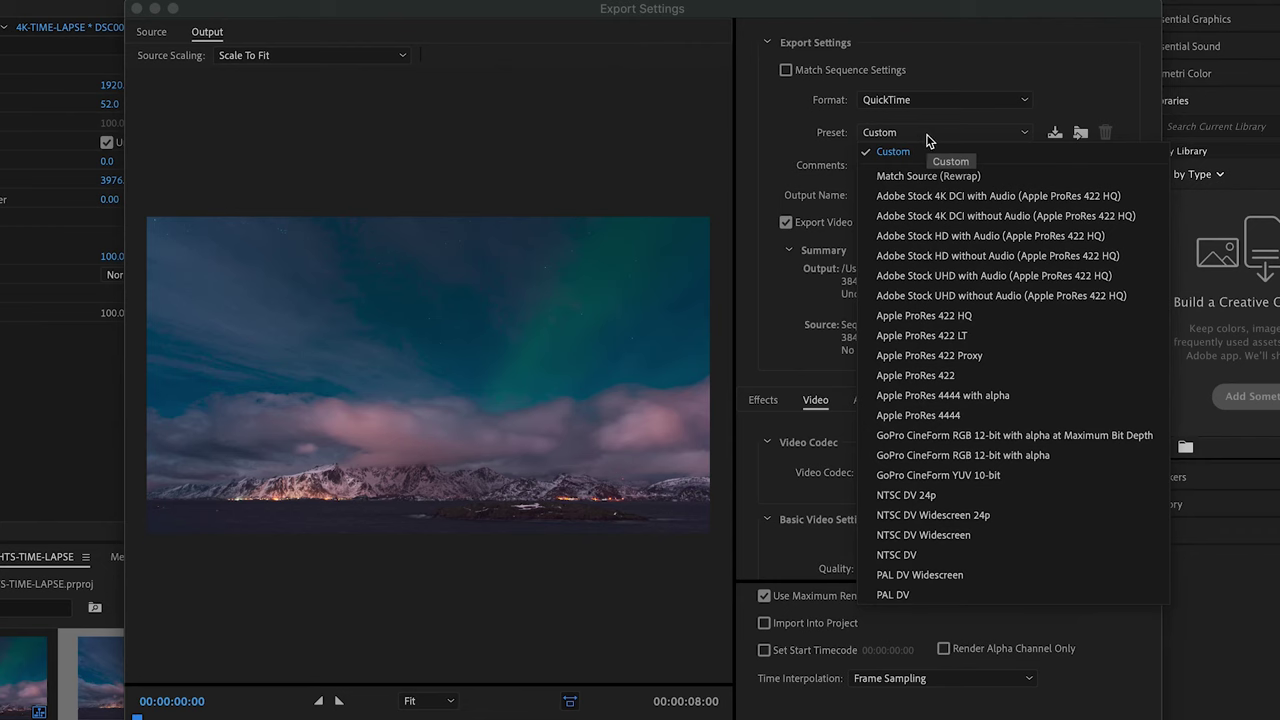
pyautogui.click(924, 316)
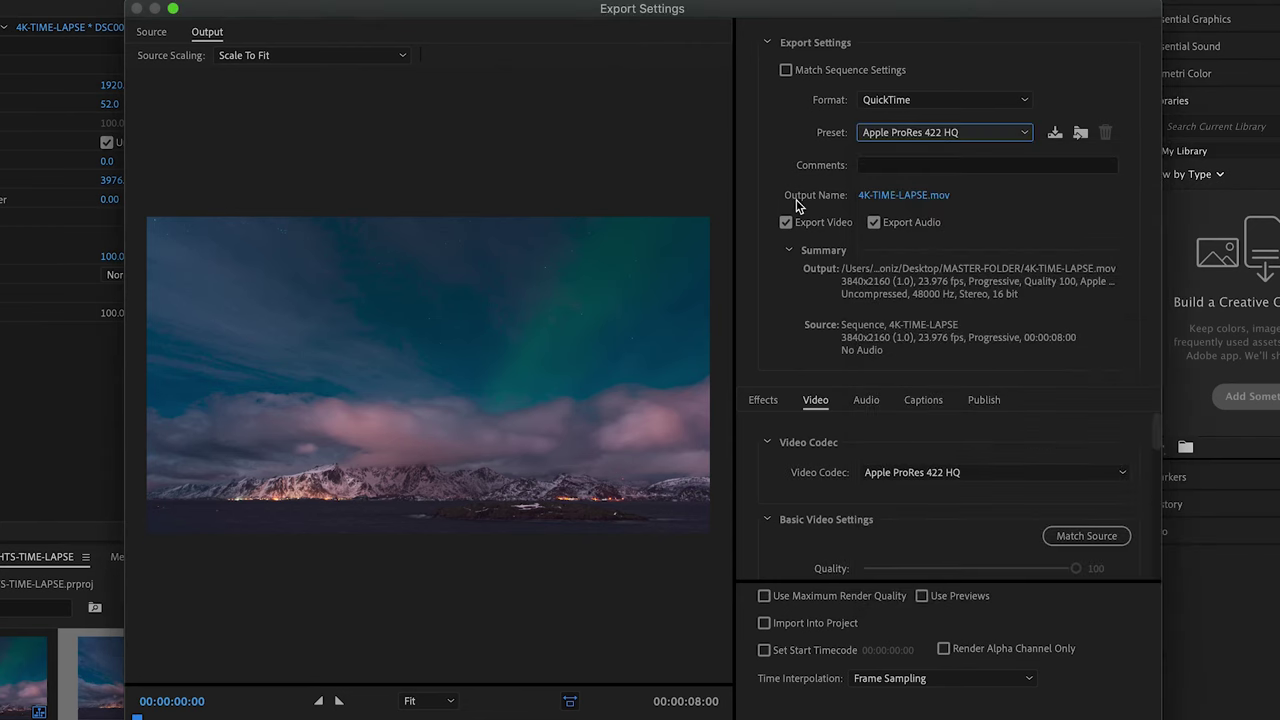
# Rename the output movie to a NORTHERN-LIGHTS time-lapse .mov in Desktop > MASTER-FOLDER.
pyautogui.click(877, 199)
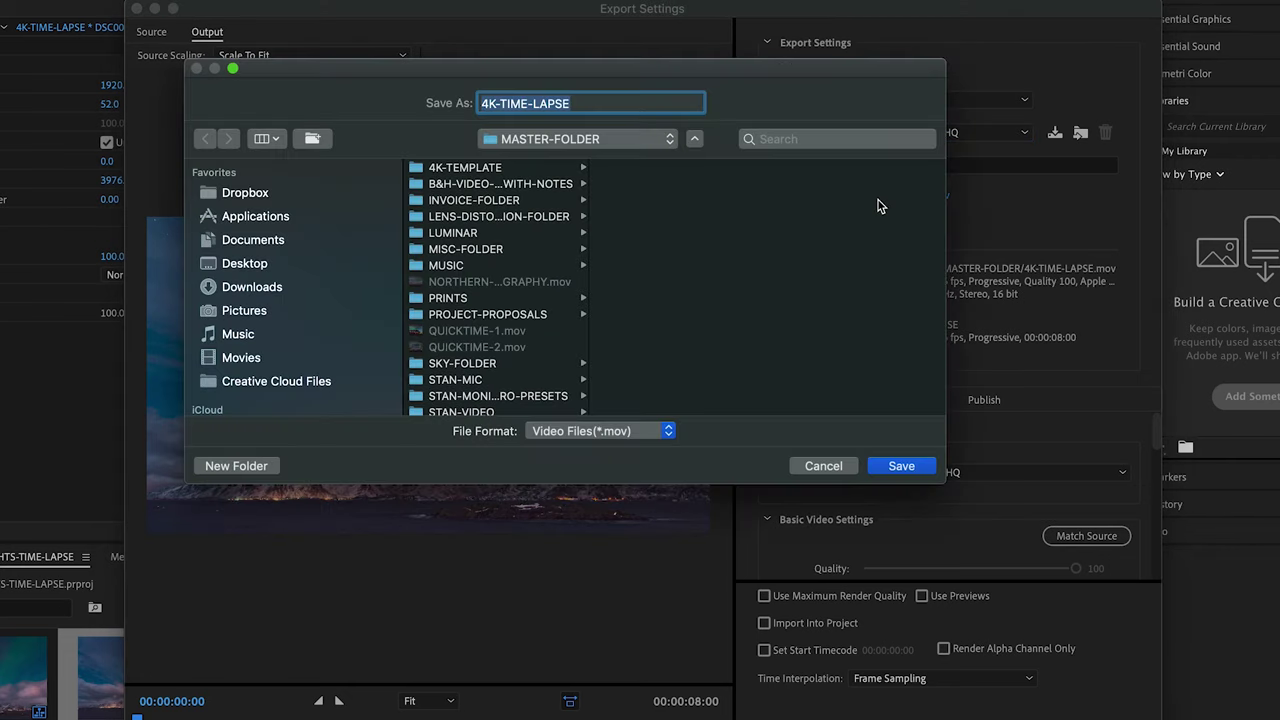
pyautogui.click(244, 263)
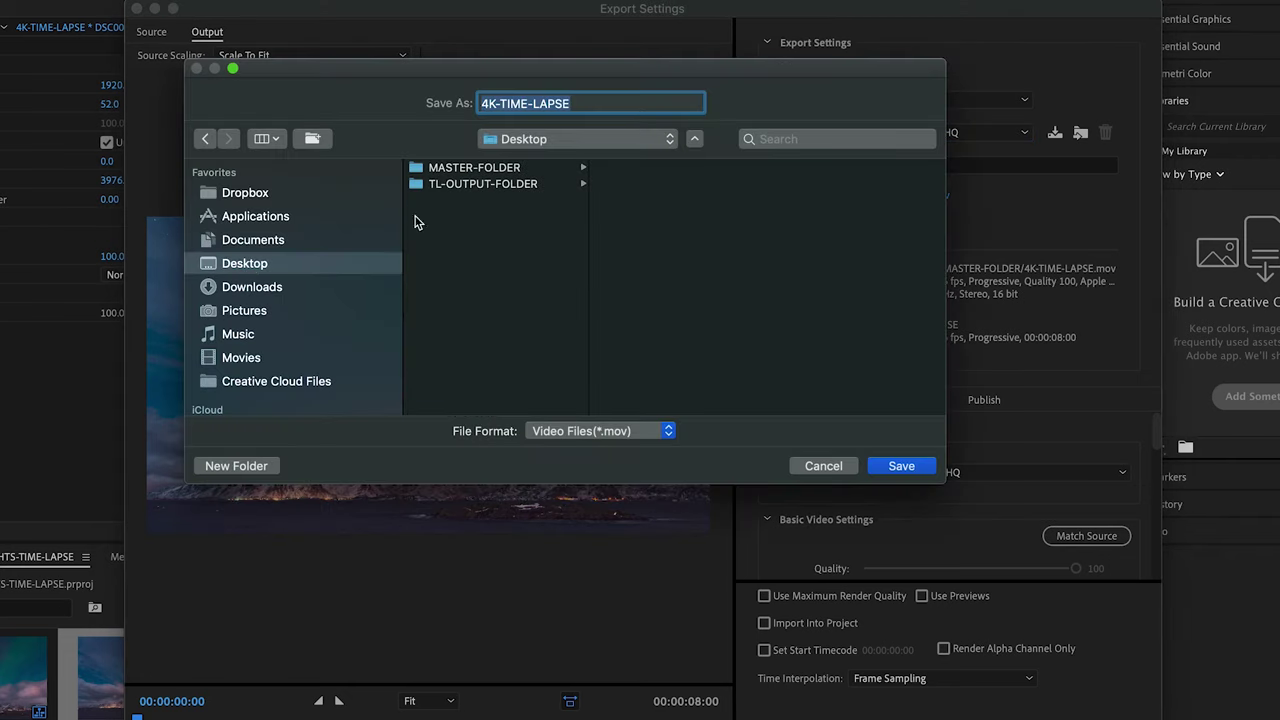
pyautogui.click(514, 168)
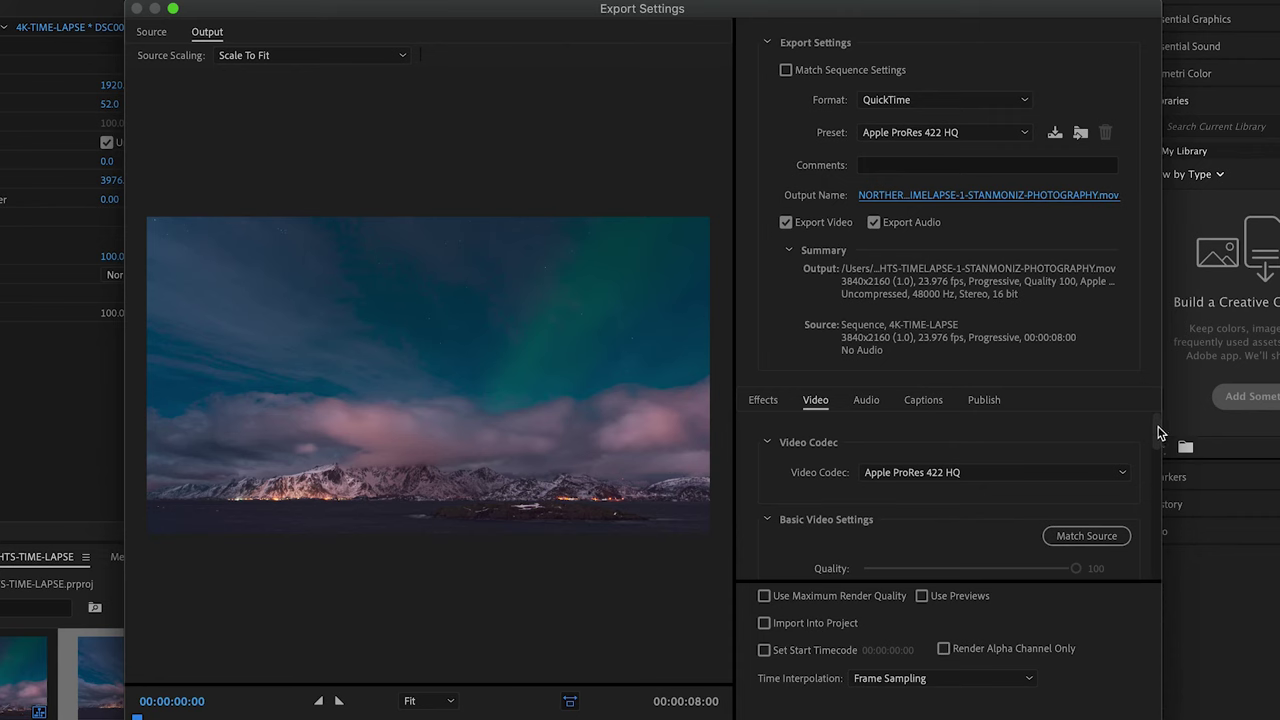
pyautogui.moveTo(1158, 432); pyautogui.dragTo(1159, 470)
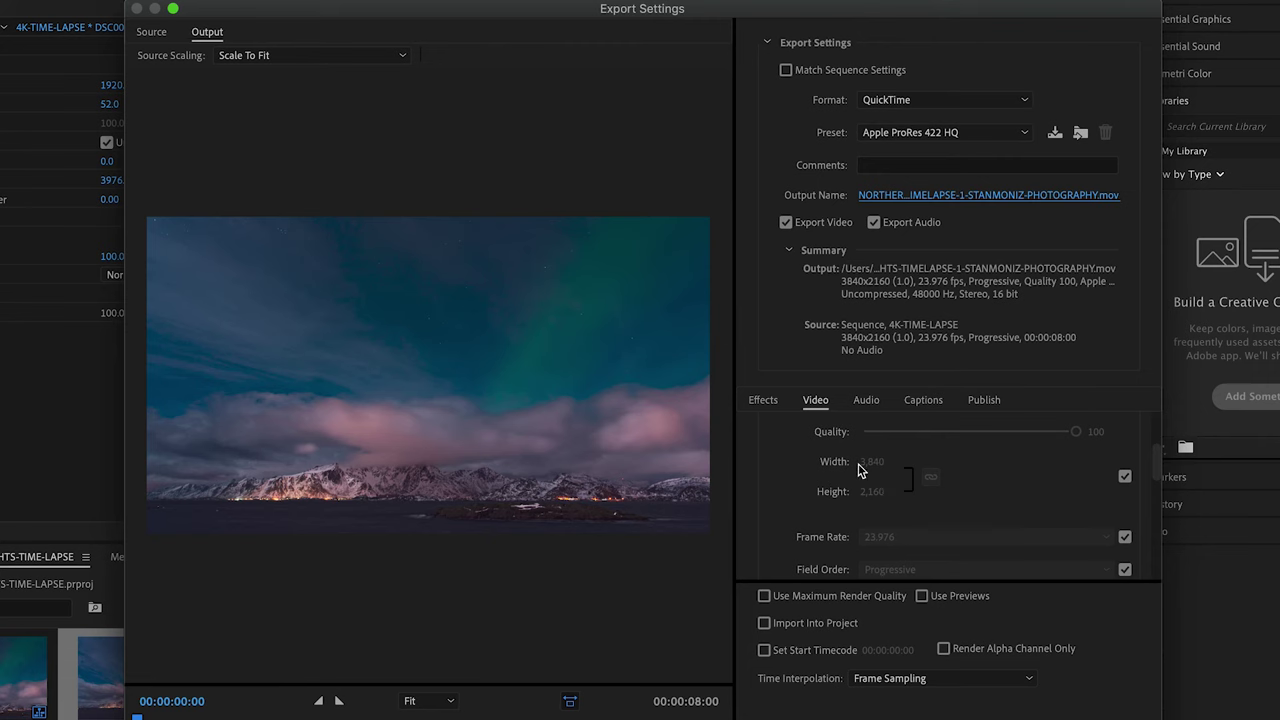
# Enable Render at Maximum Depth at 16-bpc and Use Maximum Render Quality.
pyautogui.scroll(-3, 1156, 476)
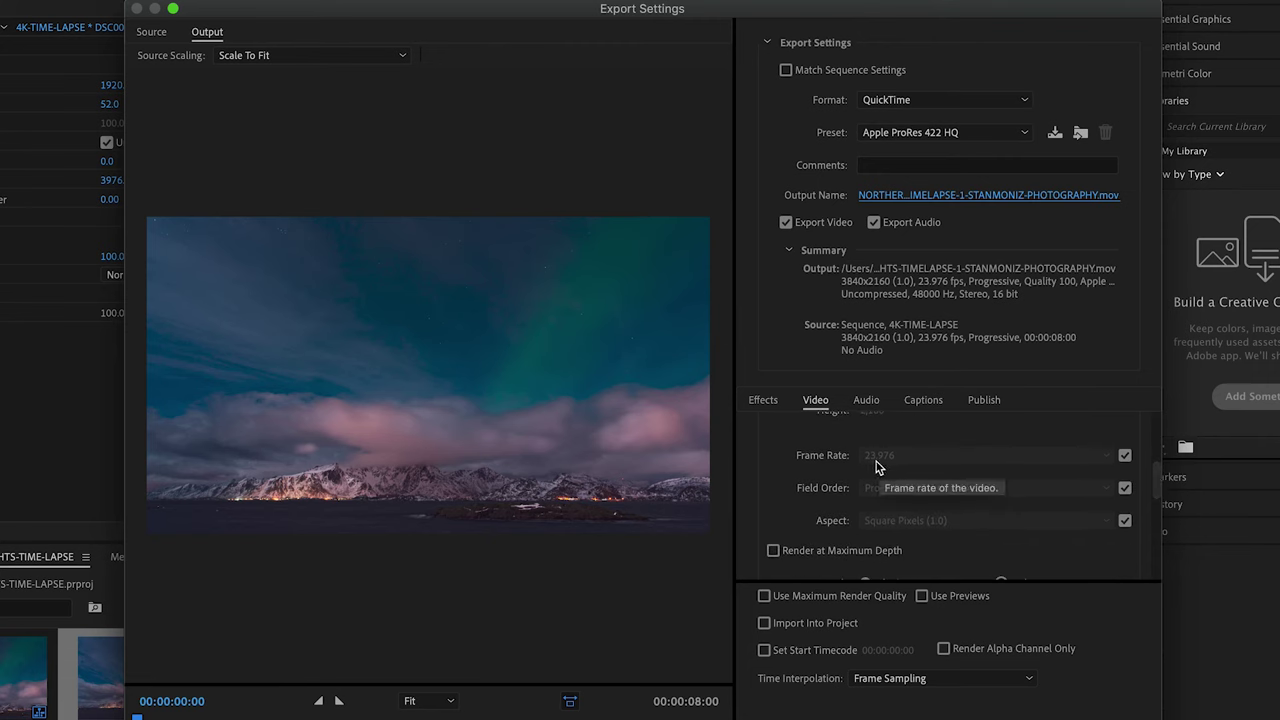
pyautogui.scroll(-3, 1154, 471)
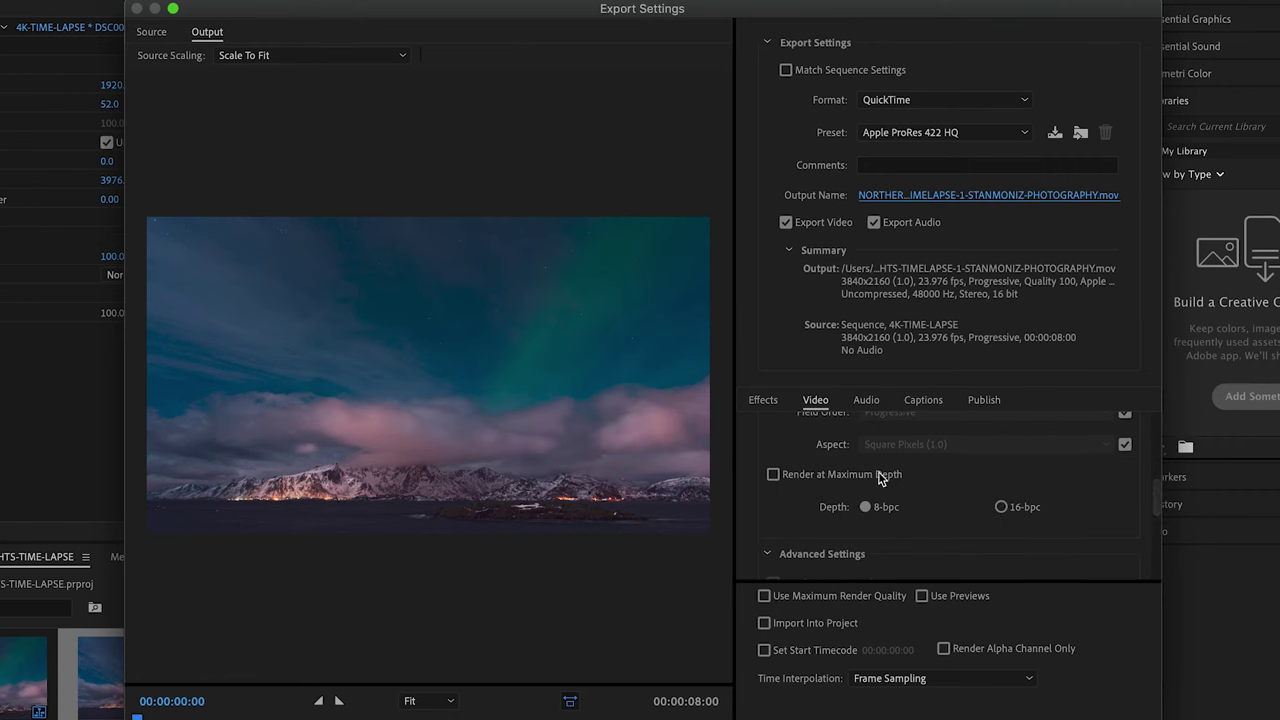
pyautogui.click(774, 476)
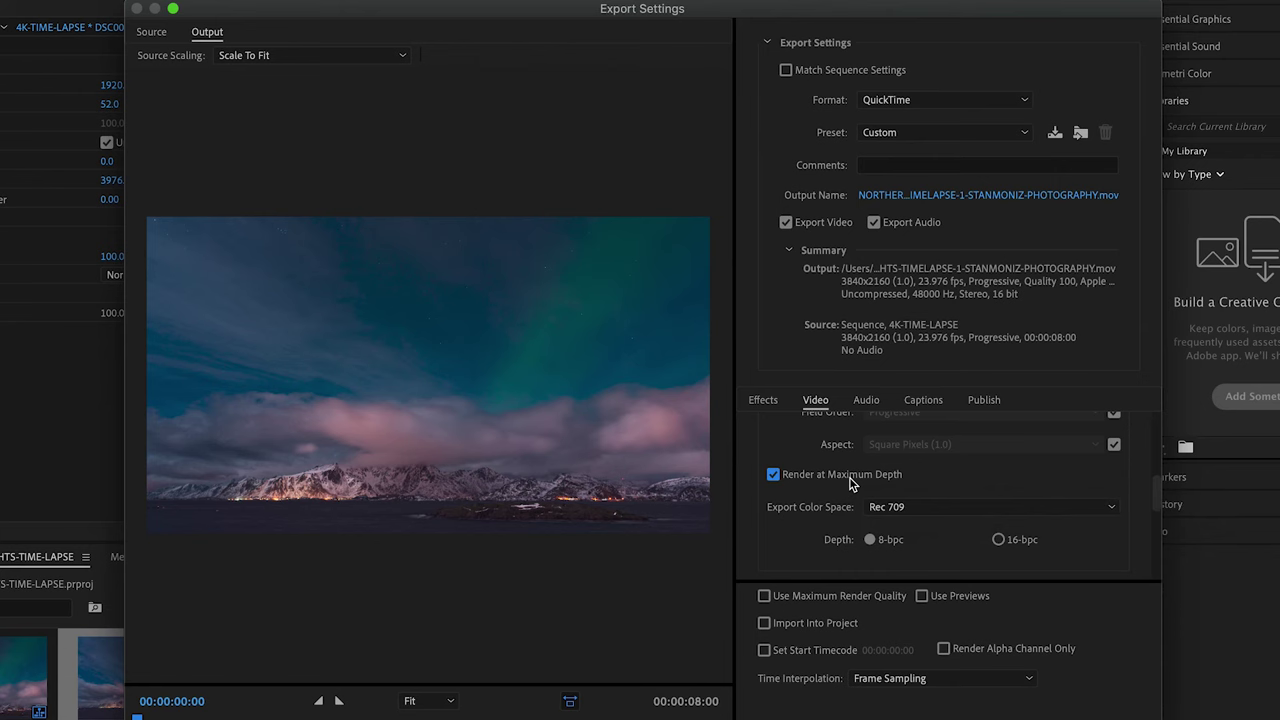
pyautogui.click(998, 540)
pyautogui.scroll(-1, 975, 510)
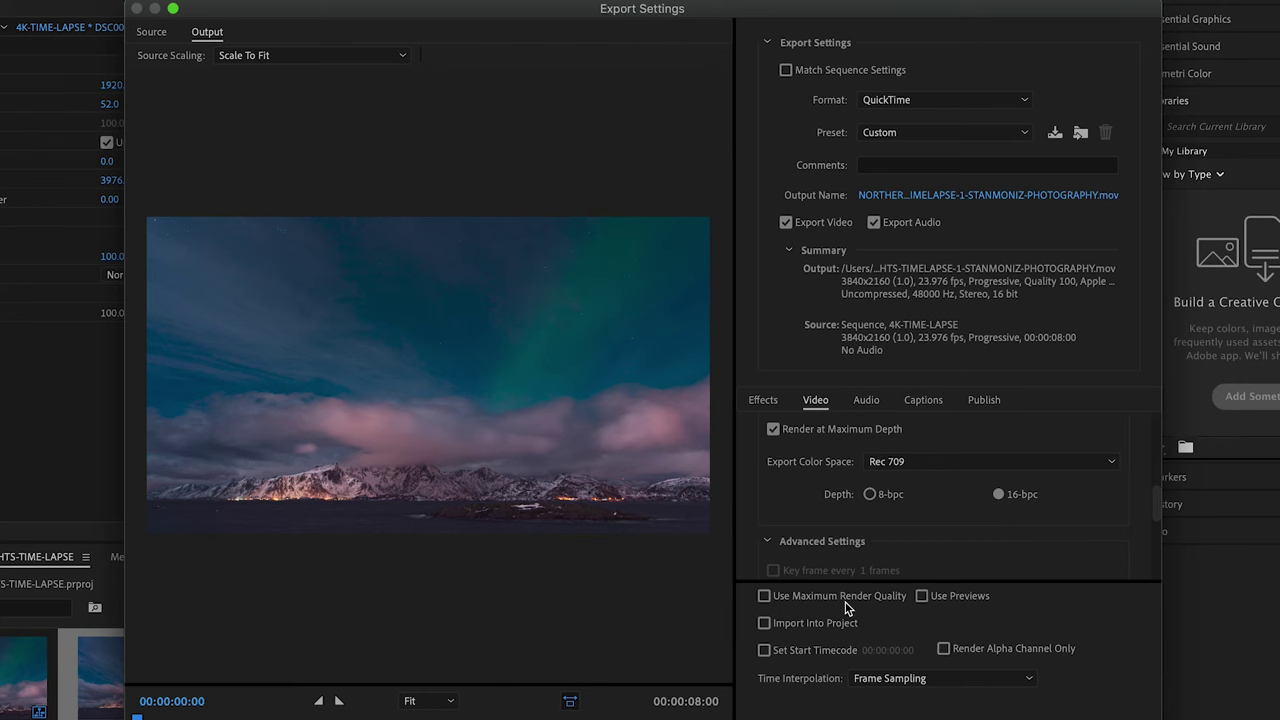
pyautogui.click(765, 597)
pyautogui.scroll(10, 1099, 527)
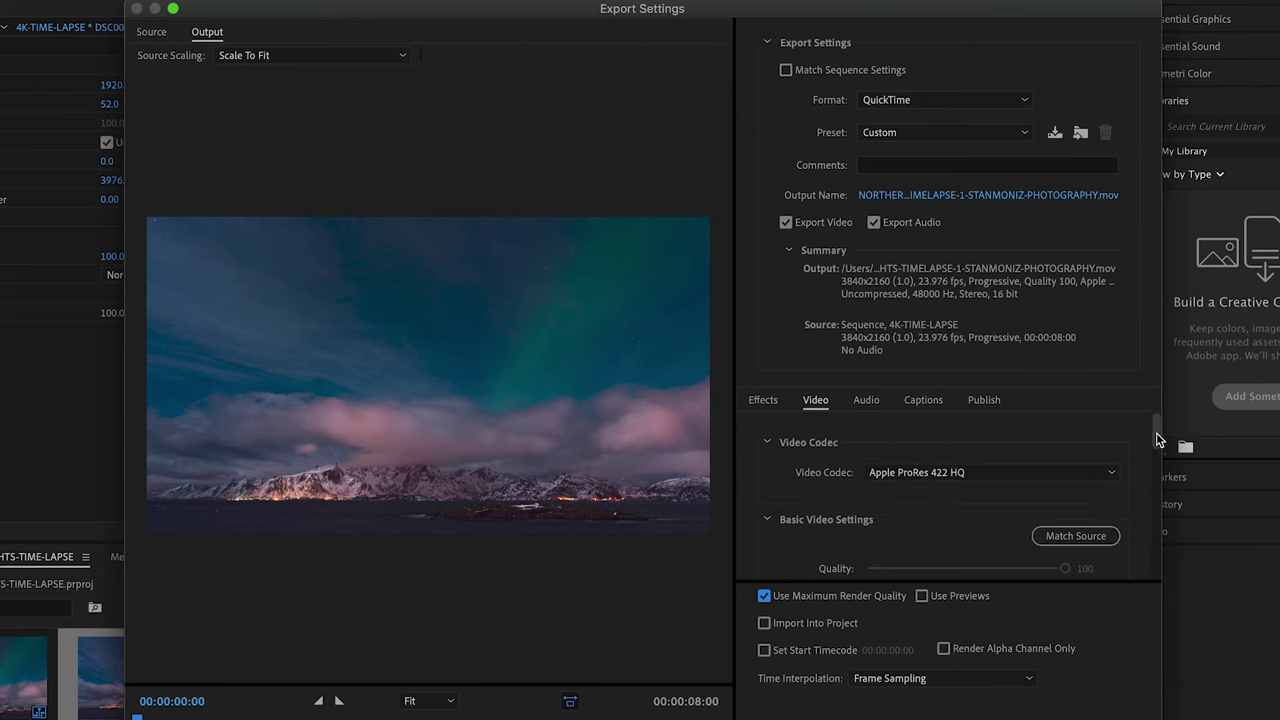
pyautogui.moveTo(1157, 434); pyautogui.dragTo(1157, 545)
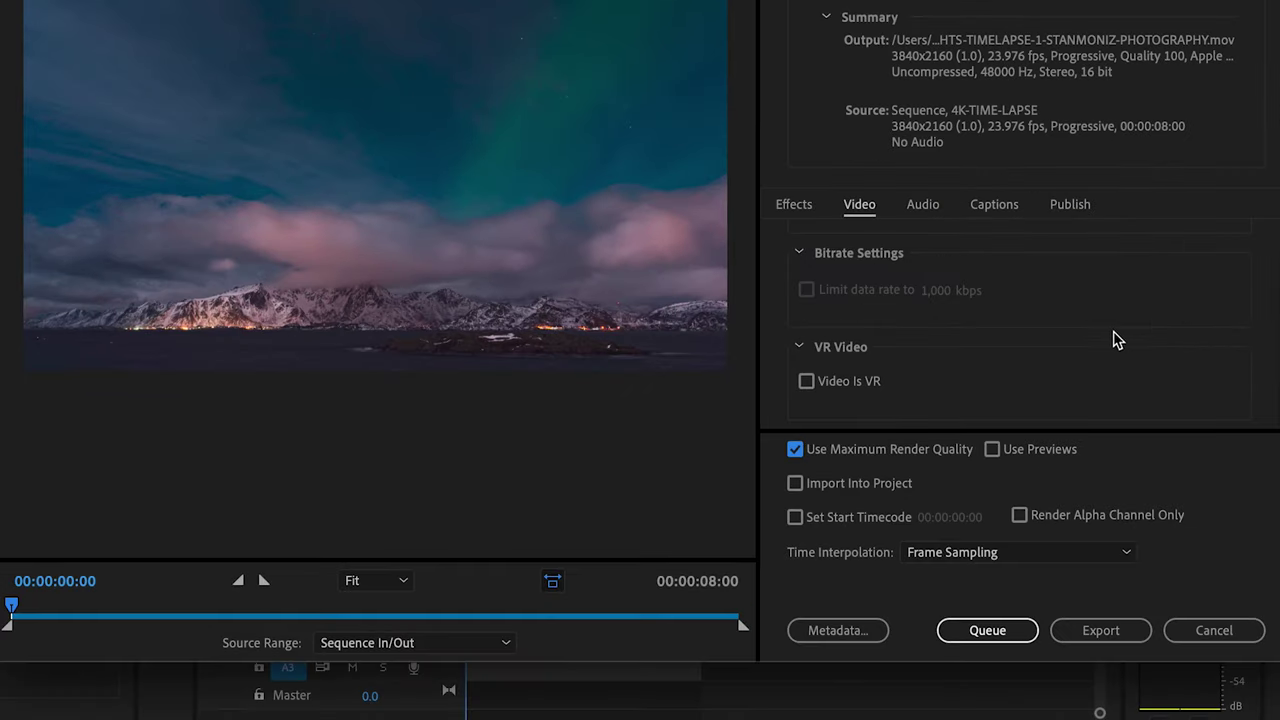
# Start encoding the sequence to the Apple ProRes 422 HQ QuickTime movie.
pyautogui.click(1101, 632)
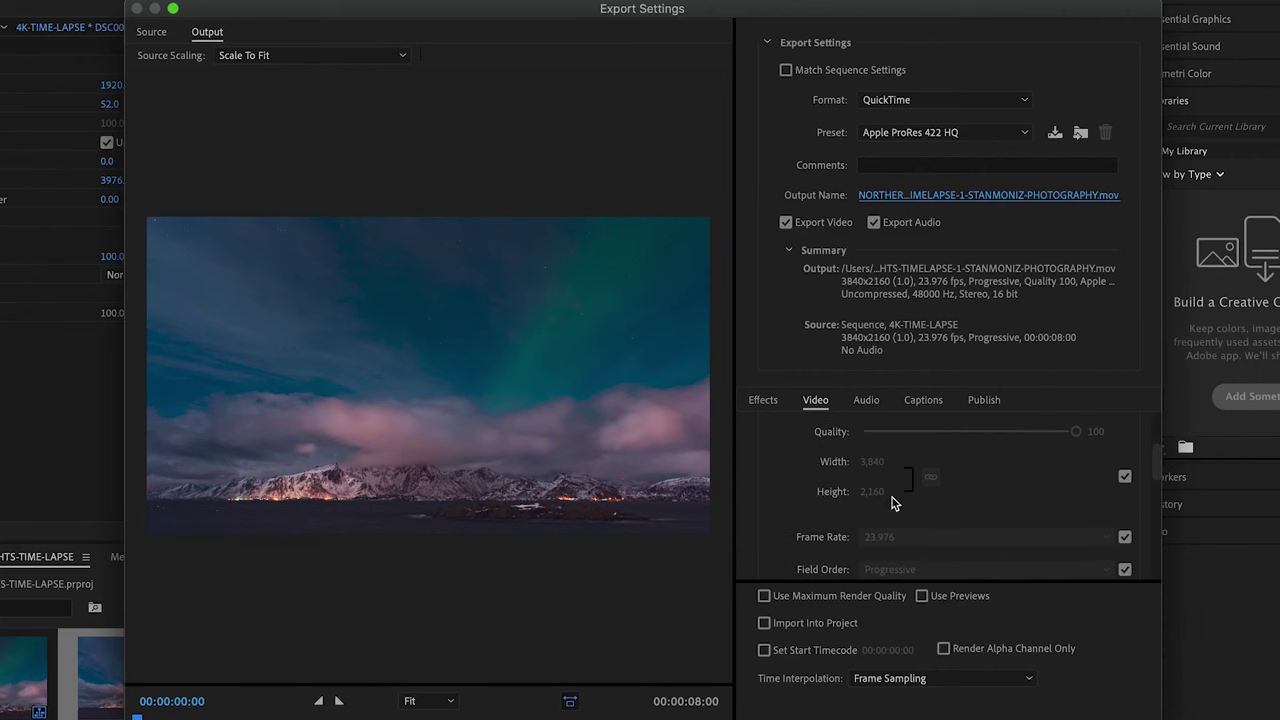
# Turn on Render at Maximum Depth, switching the preset to Custom with Rec 709 color space.
pyautogui.scroll(-5, 875, 470)
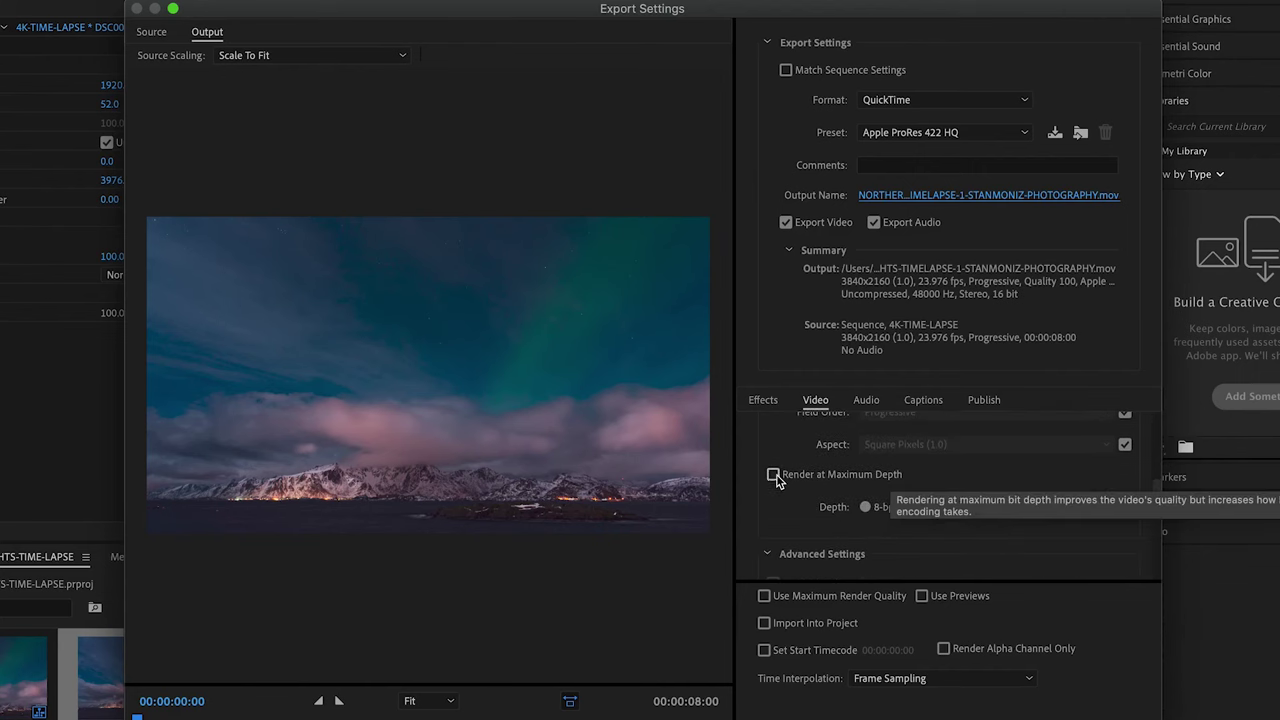
pyautogui.click(774, 476)
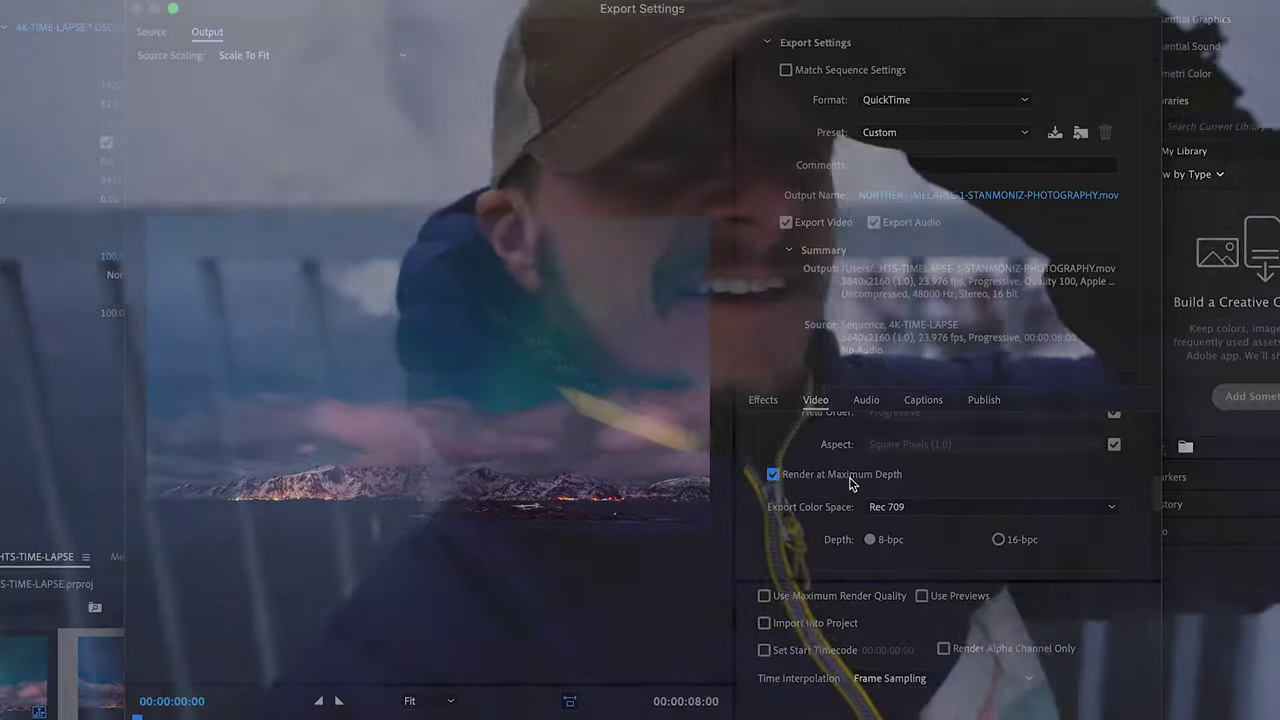